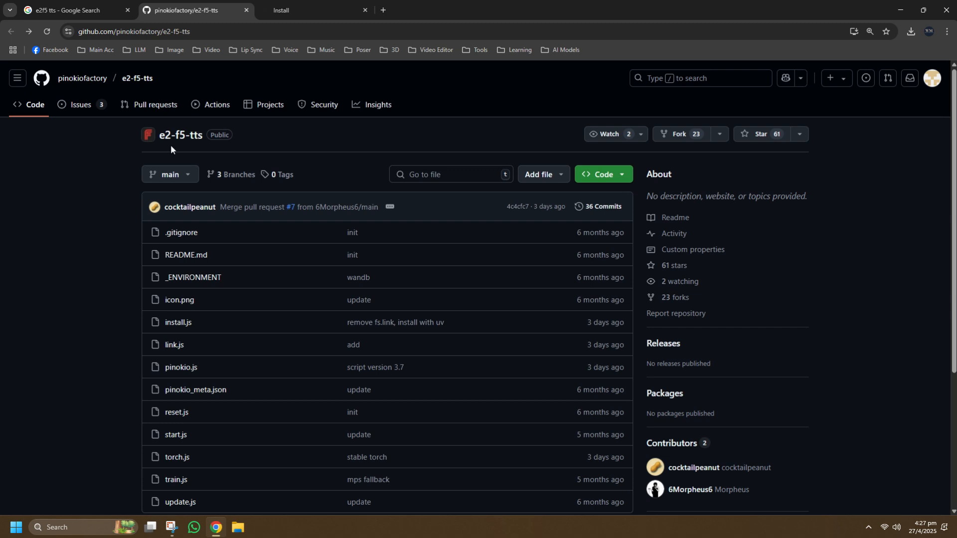
Review the e2-f5-tts repository page, including pinokio.js in the file list and the README's script description
{"action": "left_click_drag", "start_coordinate": [206, 146], "coordinate": [144, 146]}
{"action": "left_click", "coordinate": [209, 145]}
{"action": "scroll", "coordinate": [243, 205], "scroll_direction": "down", "scroll_amount": 2}
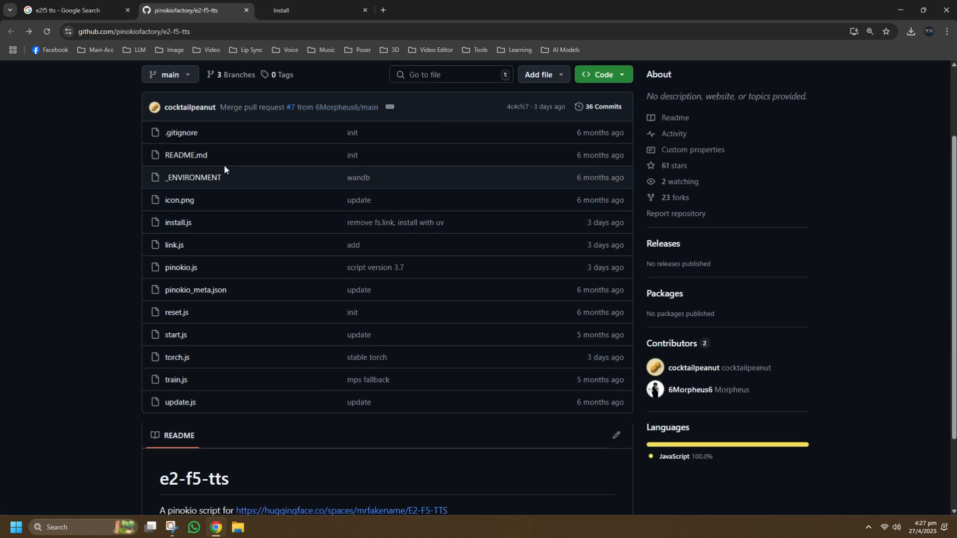
{"action": "left_click_drag", "start_coordinate": [214, 268], "coordinate": [147, 270]}
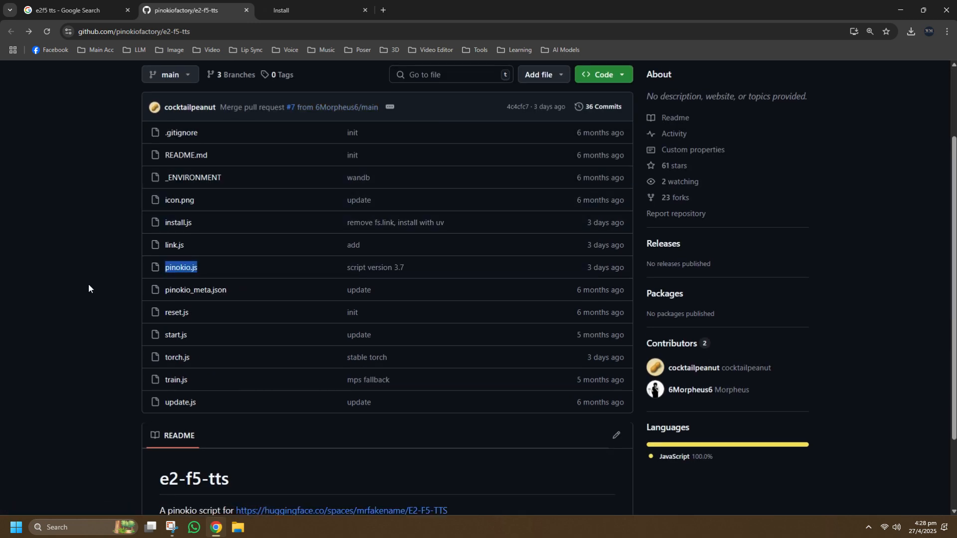
{"action": "scroll", "coordinate": [100, 280], "scroll_direction": "down", "scroll_amount": 2}
{"action": "left_click_drag", "start_coordinate": [471, 416], "coordinate": [112, 417]}
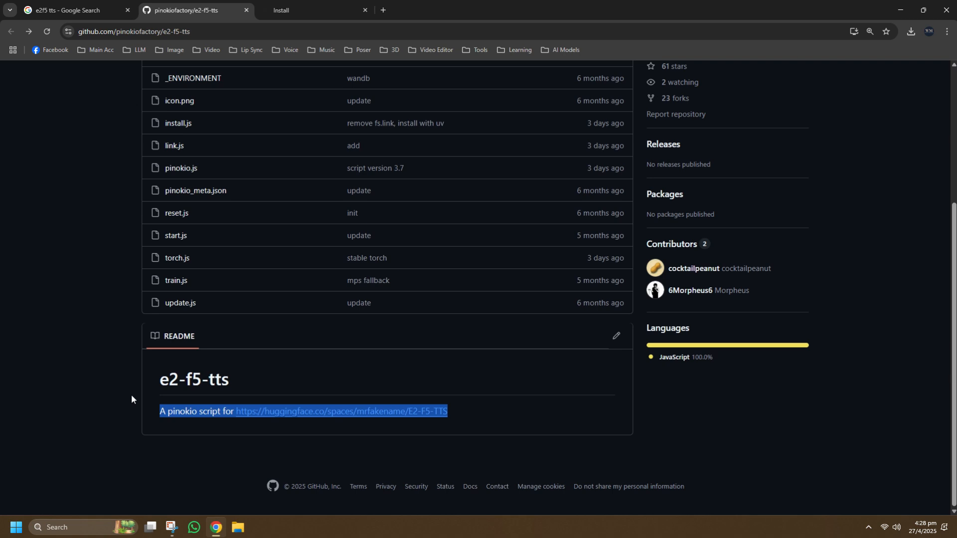
{"action": "left_click", "coordinate": [238, 381]}
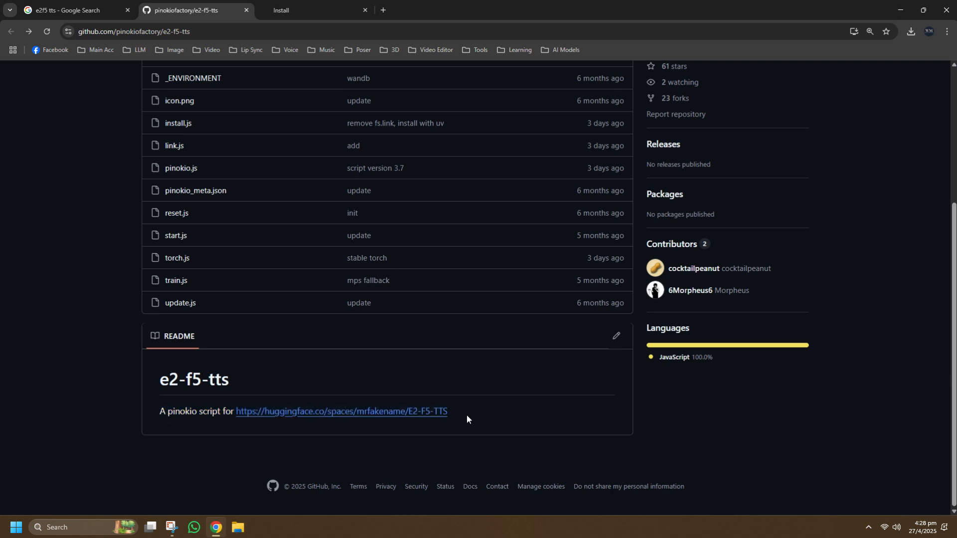
{"action": "scroll", "coordinate": [466, 419], "scroll_direction": "up", "scroll_amount": 1}
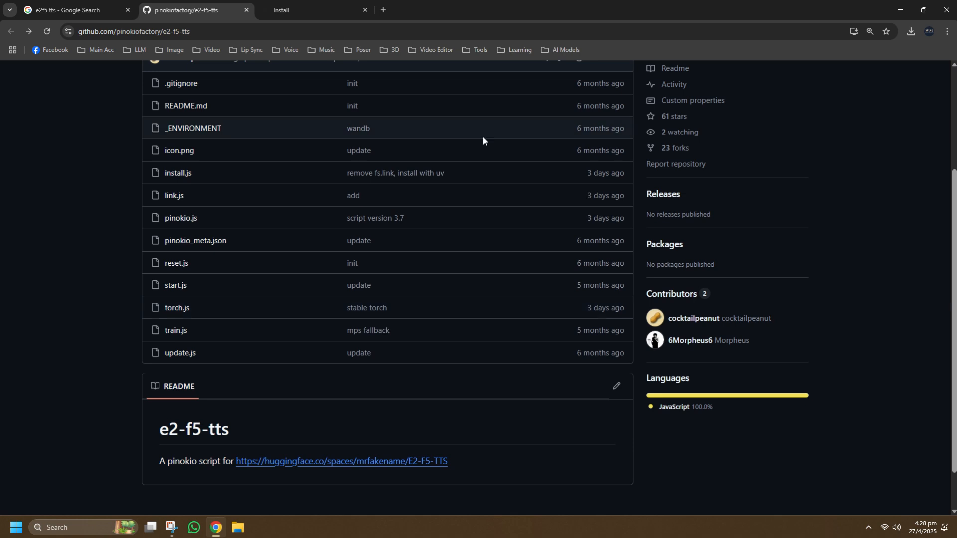
{"action": "scroll", "coordinate": [532, 215], "scroll_direction": "up", "scroll_amount": 1}
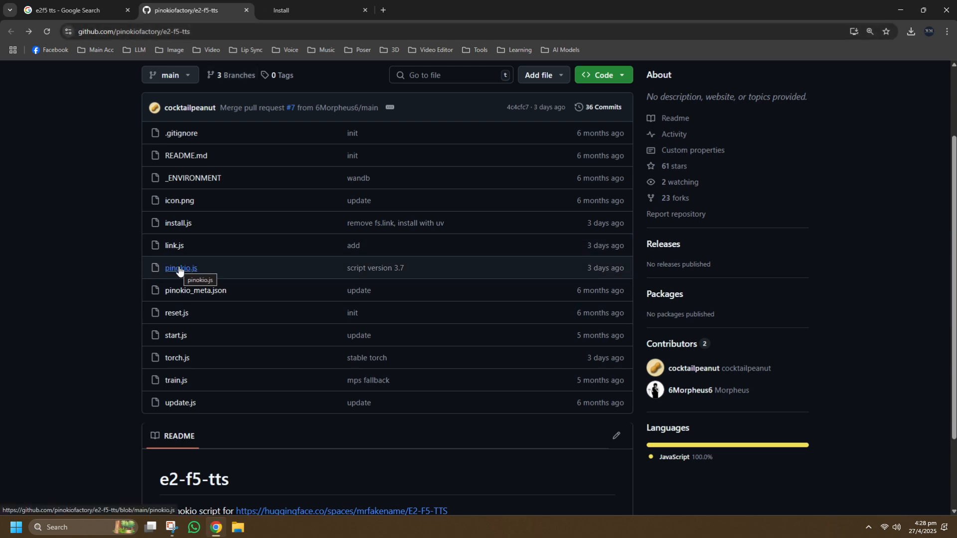
Open torch.js in the repository and examine the PyTorch install command for the NVIDIA 50 series
{"action": "left_click_drag", "start_coordinate": [177, 363], "coordinate": [632, 356]}
{"action": "left_click", "coordinate": [172, 360]}
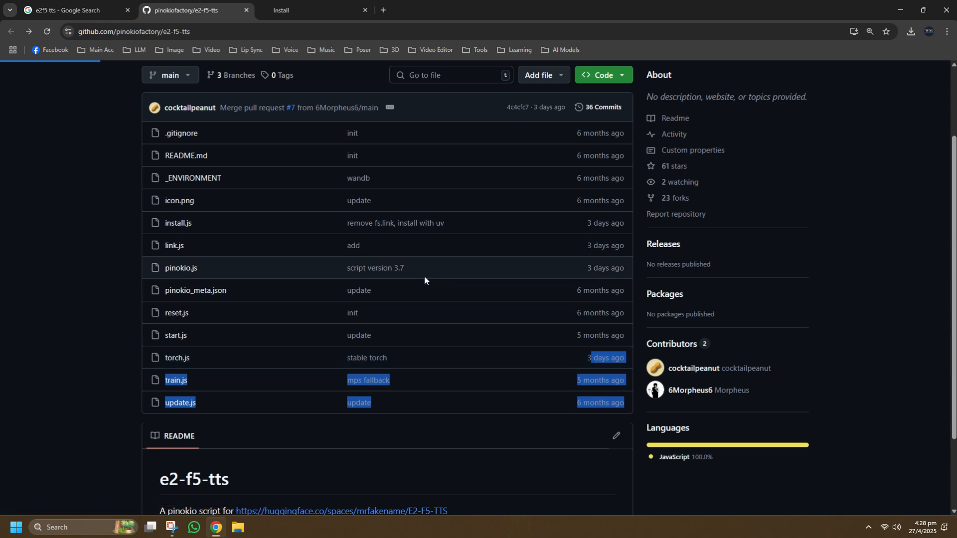
{"action": "scroll", "coordinate": [242, 274], "scroll_direction": "down", "scroll_amount": 1}
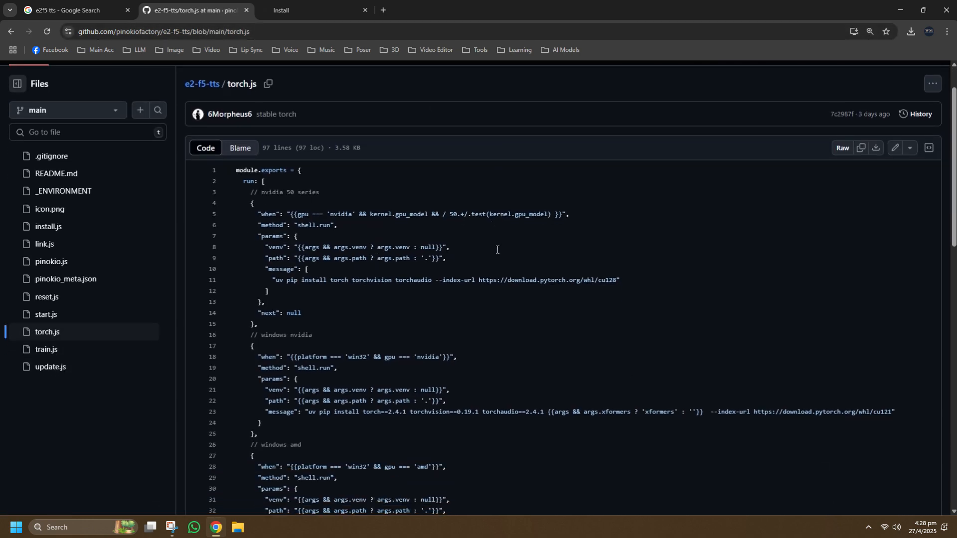
{"action": "scroll", "coordinate": [497, 249], "scroll_direction": "down", "scroll_amount": 2}
{"action": "left_click_drag", "start_coordinate": [621, 182], "coordinate": [273, 182]}
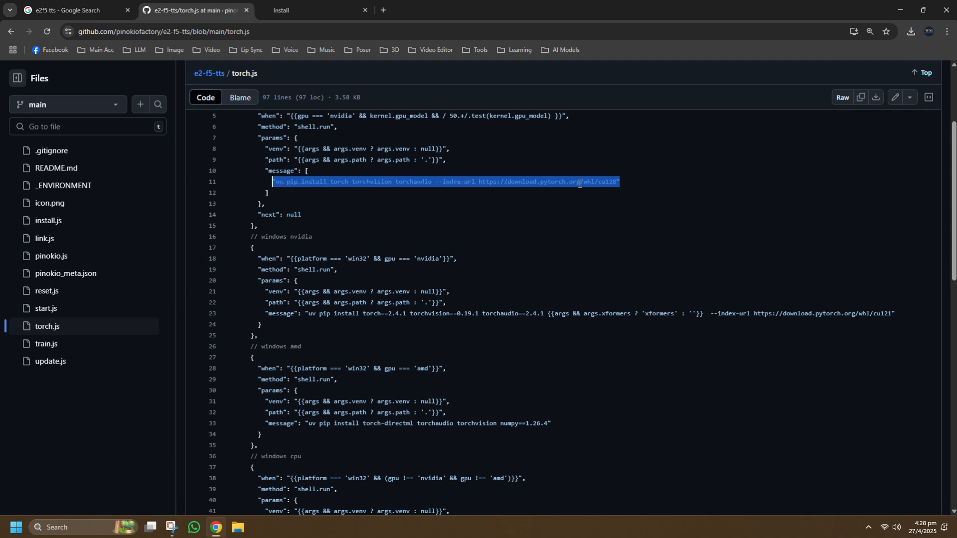
{"action": "left_click_drag", "start_coordinate": [598, 183], "coordinate": [619, 183]}
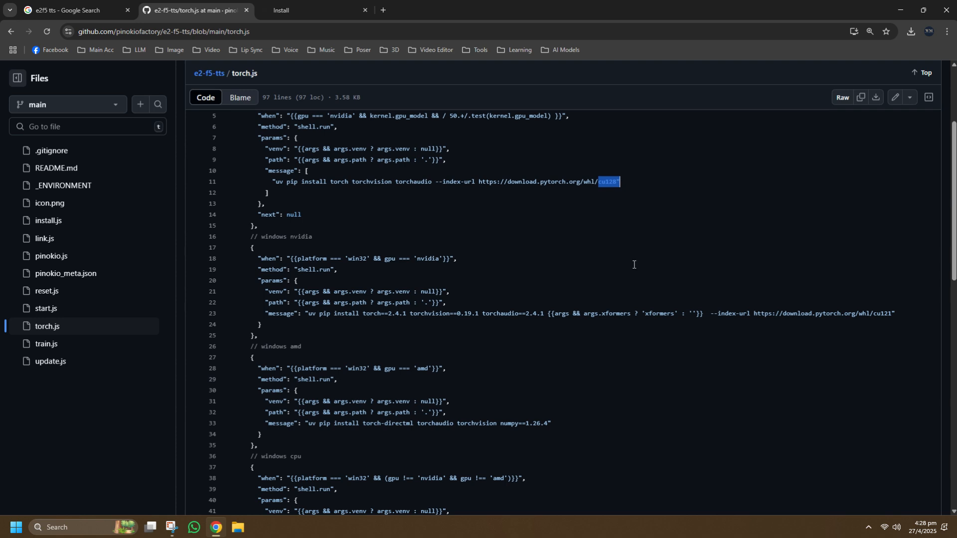
{"action": "left_click", "coordinate": [457, 258]}
{"action": "left_click_drag", "start_coordinate": [626, 183], "coordinate": [272, 183]}
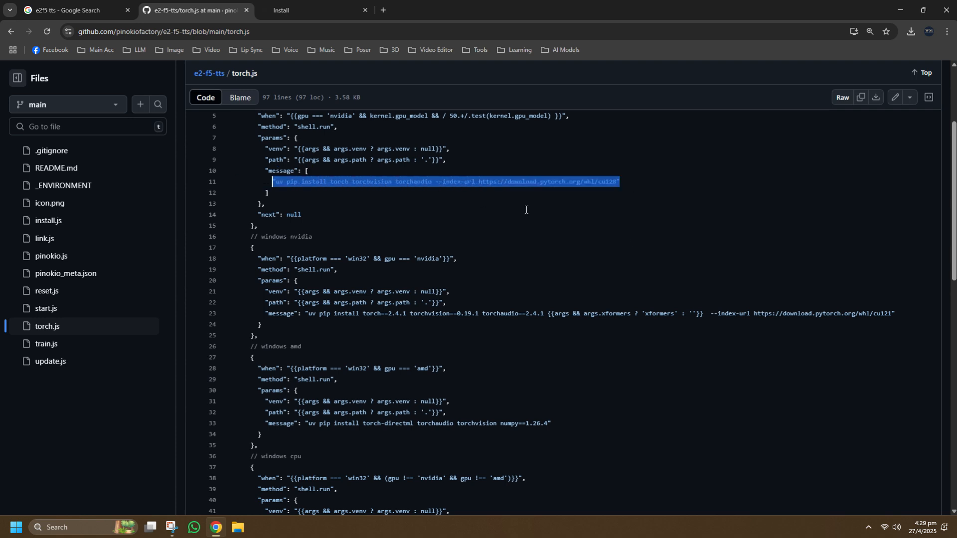
{"action": "scroll", "coordinate": [573, 213], "scroll_direction": "up", "scroll_amount": 2}
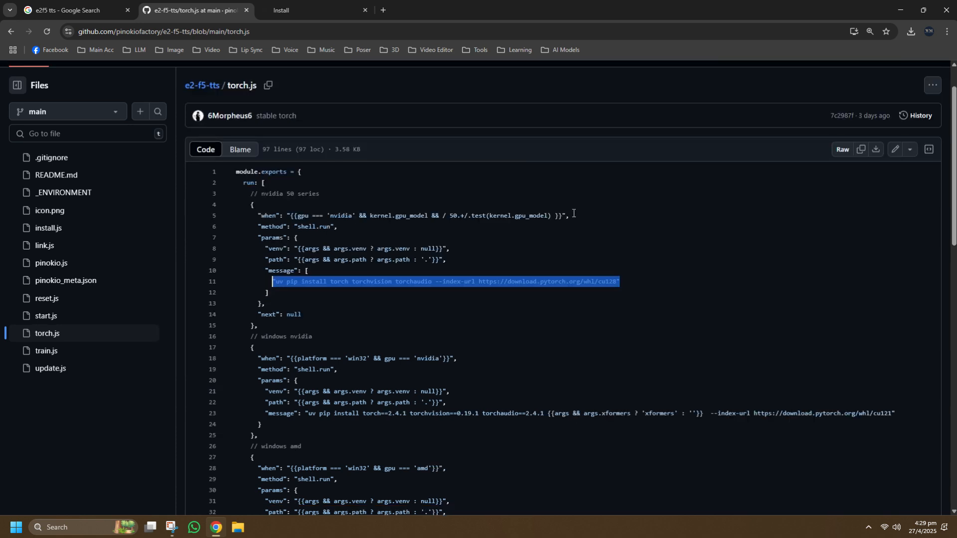
Switch to the Pinokio documentation site and check its web address
{"action": "left_click", "coordinate": [327, 10]}
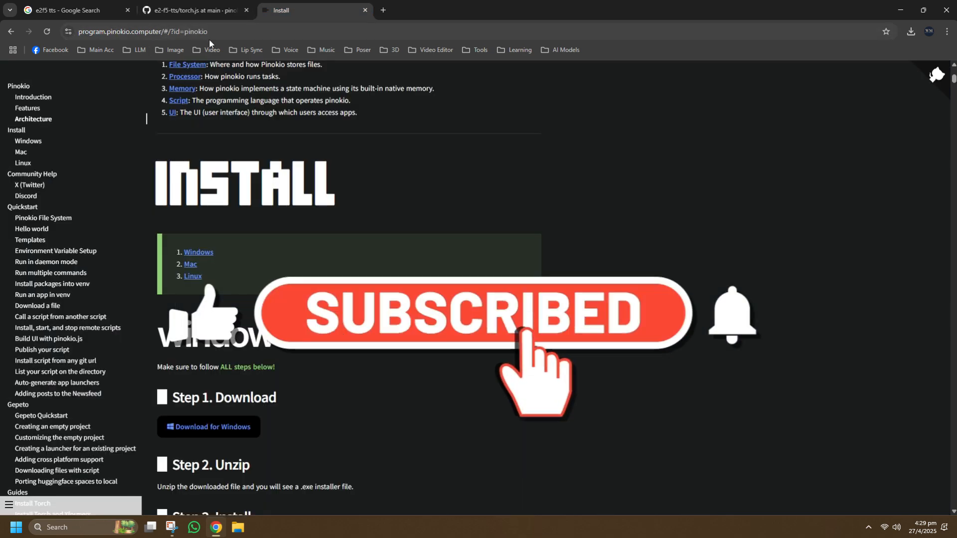
{"action": "scroll", "coordinate": [297, 164], "scroll_direction": "up", "scroll_amount": 15}
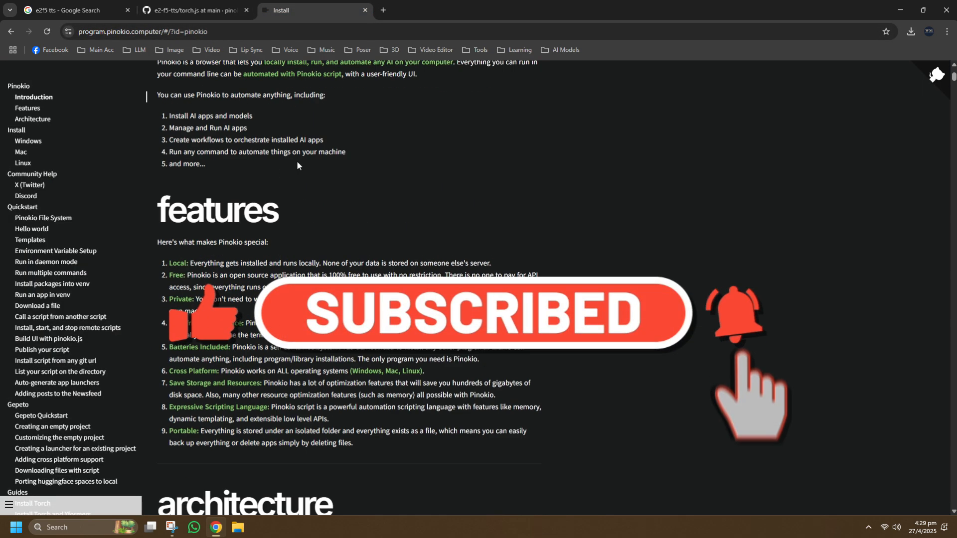
{"action": "left_click", "coordinate": [233, 30]}
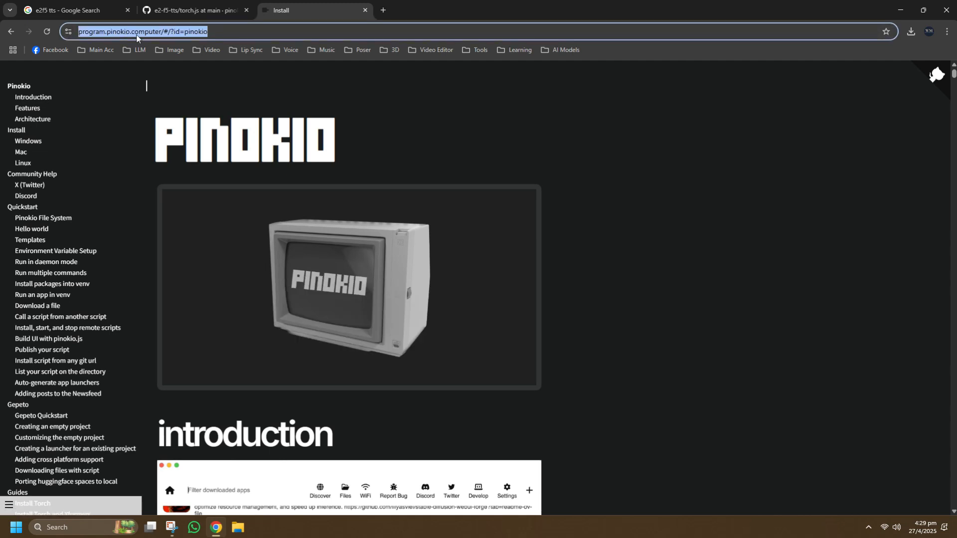
{"action": "left_click", "coordinate": [233, 31]}
{"action": "key", "text": "ctrl+a"}
{"action": "left_click", "coordinate": [514, 182]}
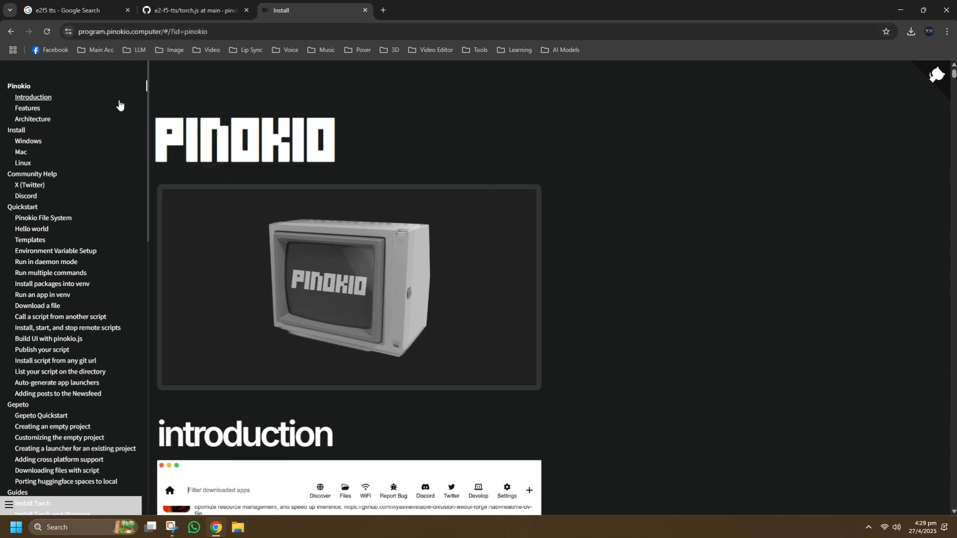
Go to the Windows installation instructions and download Pinokio for Windows
{"action": "scroll", "coordinate": [389, 169], "scroll_direction": "down", "scroll_amount": 1}
{"action": "scroll", "coordinate": [389, 168], "scroll_direction": "down", "scroll_amount": 10}
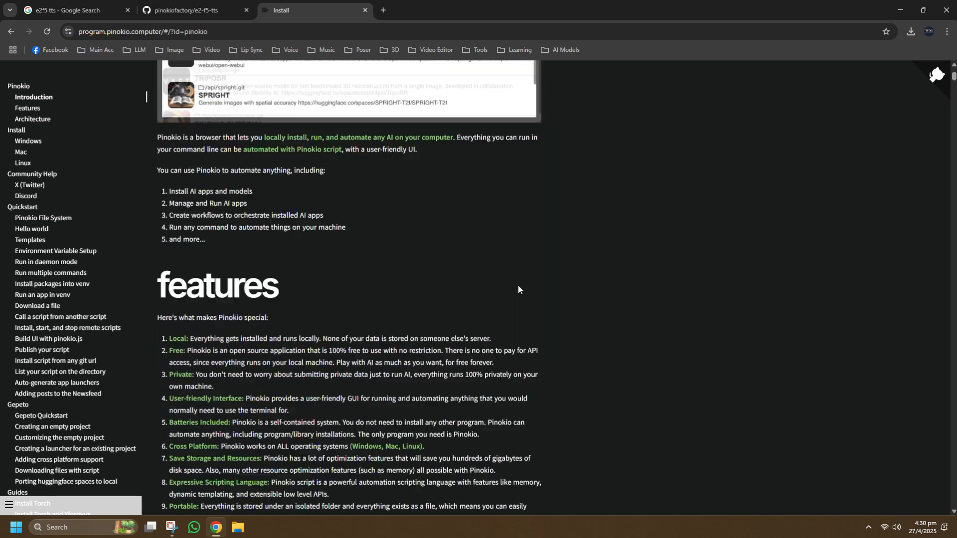
{"action": "scroll", "coordinate": [328, 184], "scroll_direction": "down", "scroll_amount": 9}
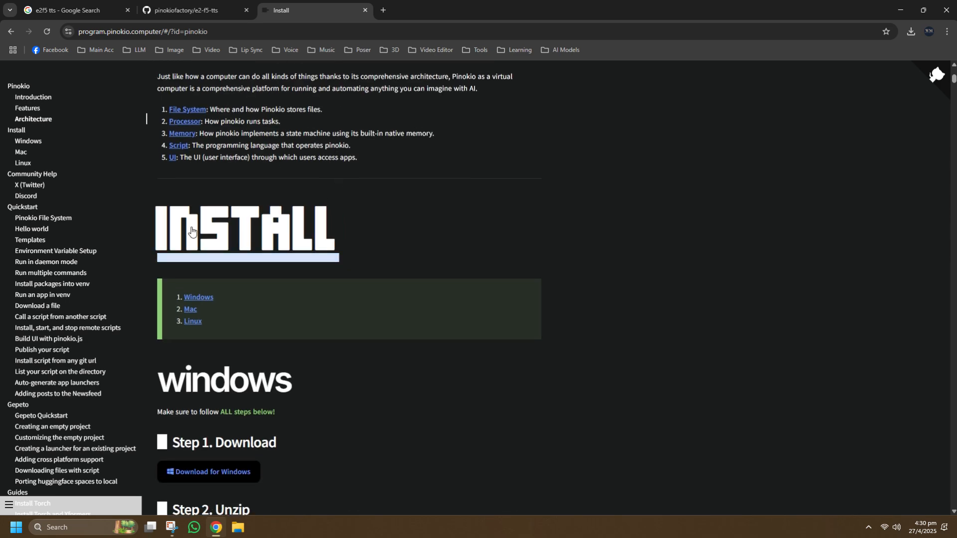
{"action": "left_click", "coordinate": [199, 296]}
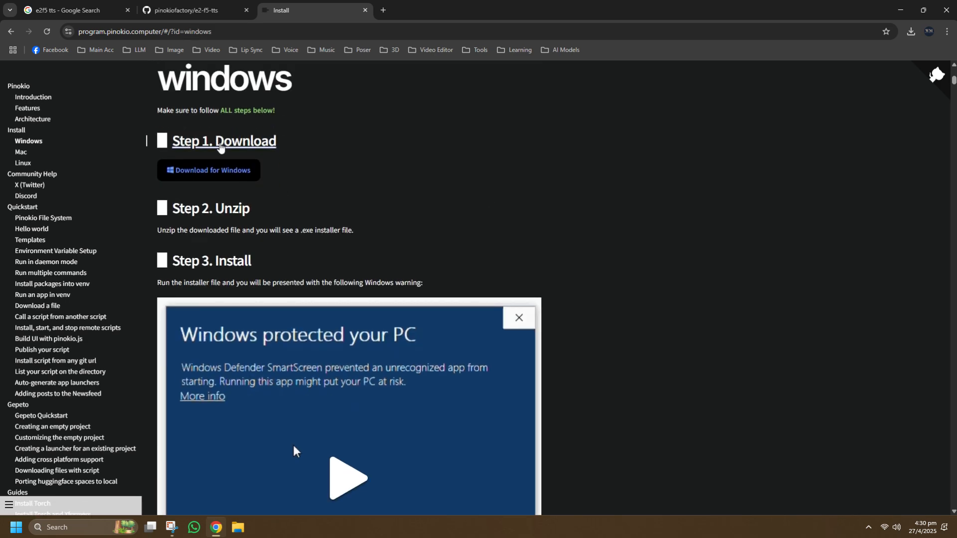
{"action": "left_click", "coordinate": [214, 171]}
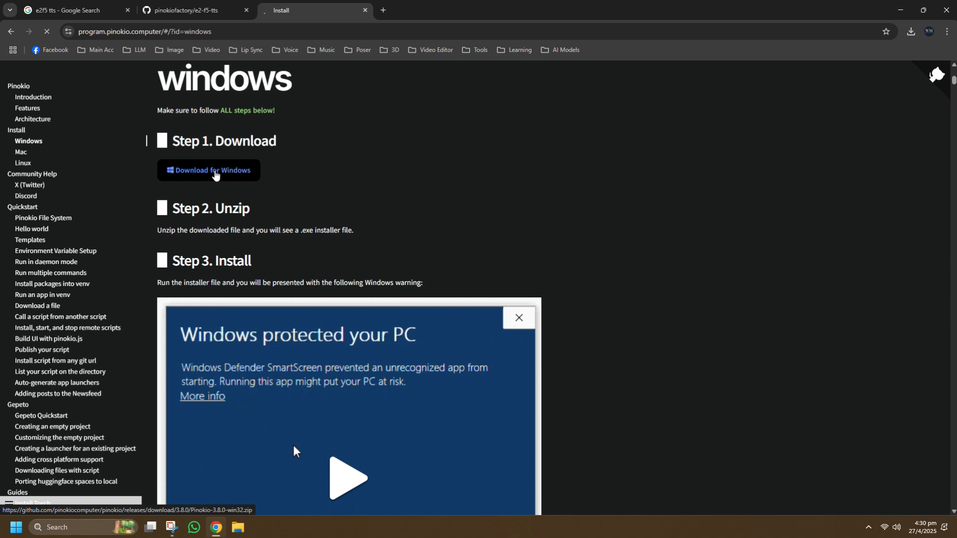
Show the downloaded Pinokio-3.8.0-win32 archive in its folder, open it and run the Pinokio setup file inside
{"action": "left_click", "coordinate": [911, 33]}
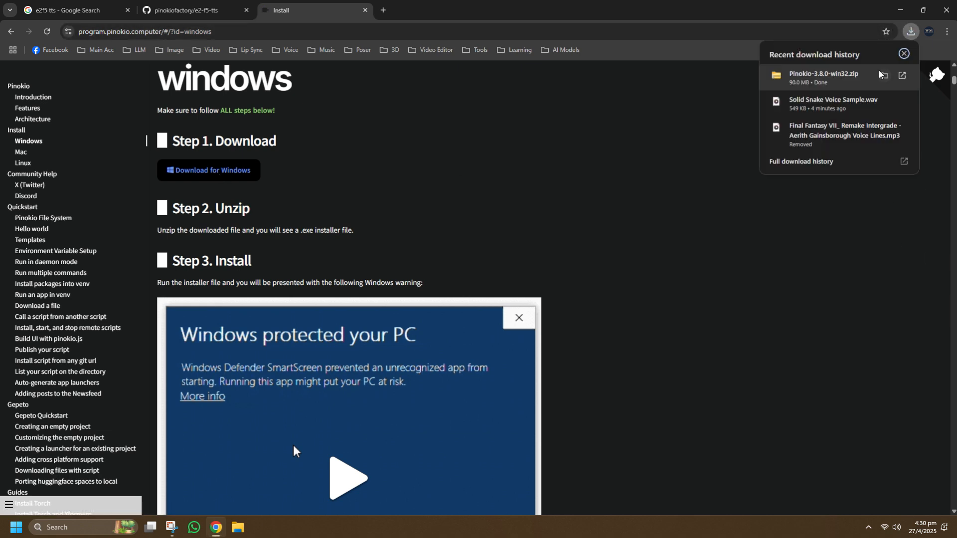
{"action": "left_click", "coordinate": [884, 75]}
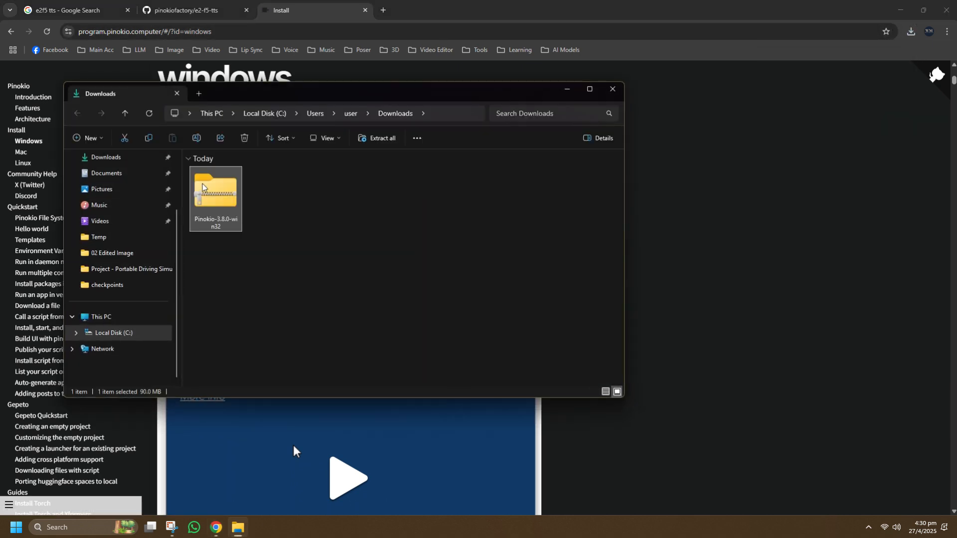
{"action": "double_click", "coordinate": [202, 187]}
{"action": "double_click", "coordinate": [231, 171]}
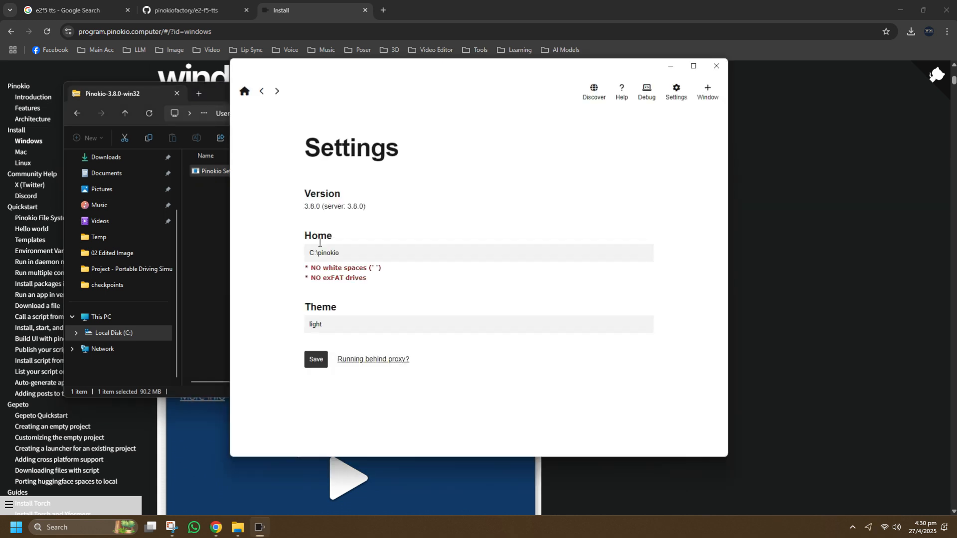
Choose the dark theme in Pinokio's initial settings and save
{"action": "left_click", "coordinate": [325, 324]}
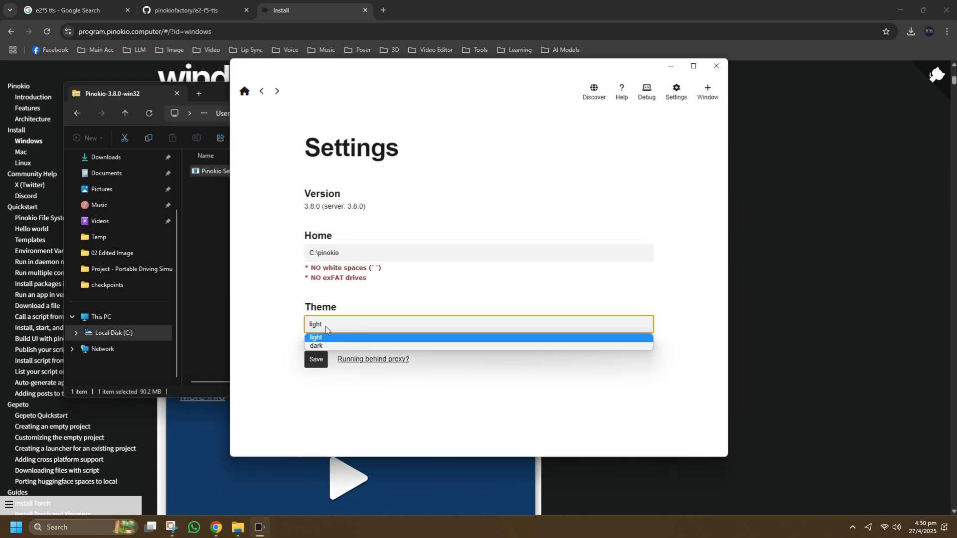
{"action": "left_click", "coordinate": [318, 345]}
{"action": "left_click", "coordinate": [317, 361]}
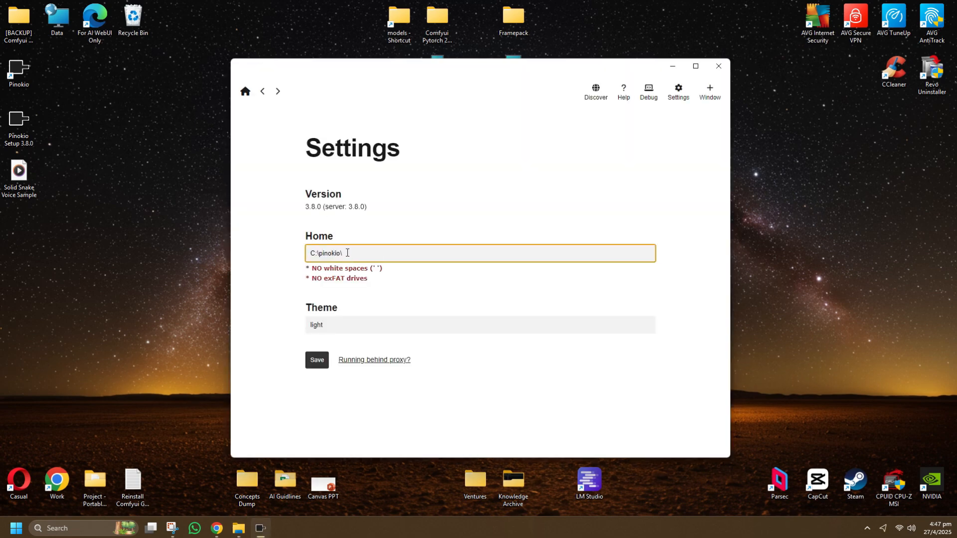
Set the Pinokio home folder to C:\pinokio\Pinokio, save the settings and maximize the window
{"action": "type", "text": "Pinokio"}
{"action": "left_click", "coordinate": [317, 360]}
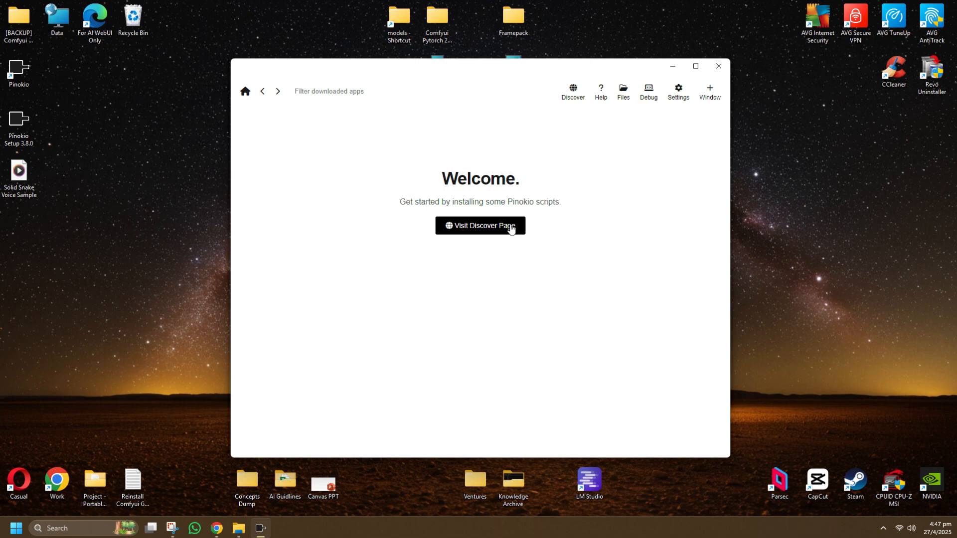
{"action": "left_click", "coordinate": [695, 66]}
{"action": "left_click", "coordinate": [481, 174]}
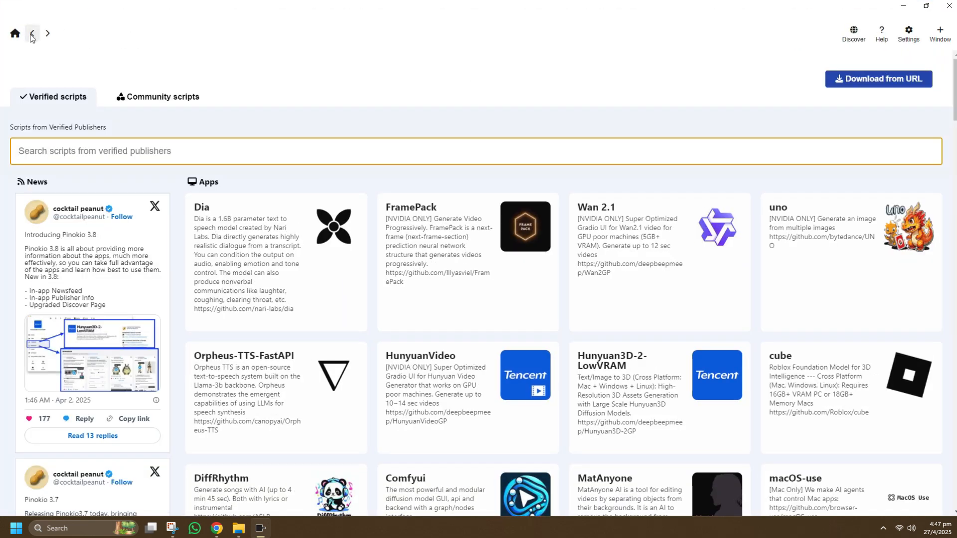
{"action": "left_click", "coordinate": [32, 34]}
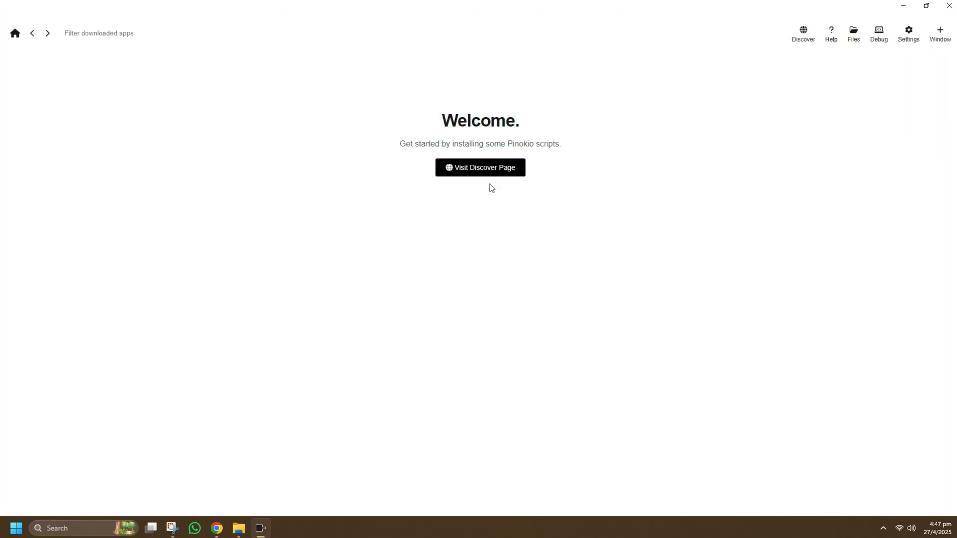
{"action": "left_click", "coordinate": [909, 34]}
{"action": "left_click", "coordinate": [11, 35]}
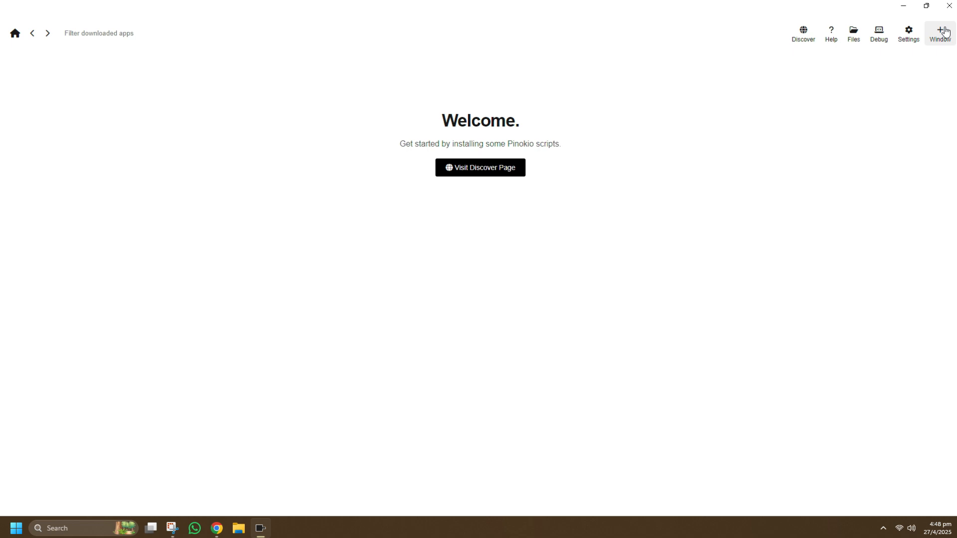
Change the Pinokio theme to dark in the settings and save
{"action": "left_click", "coordinate": [909, 34]}
{"action": "left_click", "coordinate": [328, 264]}
{"action": "left_click", "coordinate": [406, 299]}
{"action": "left_click", "coordinate": [313, 301]}
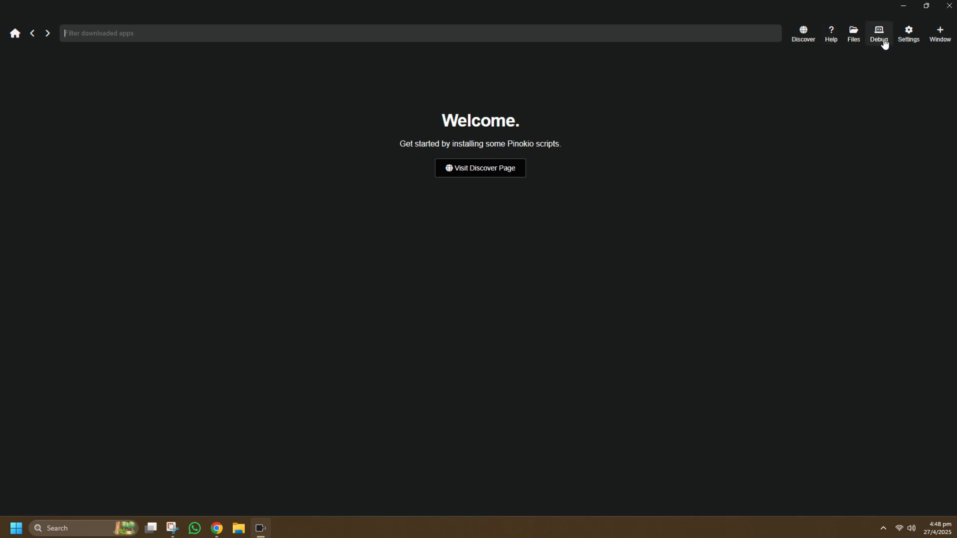
Open the Discover page, browse the available apps and search the verified scripts for "e2f5"
{"action": "left_click", "coordinate": [498, 169]}
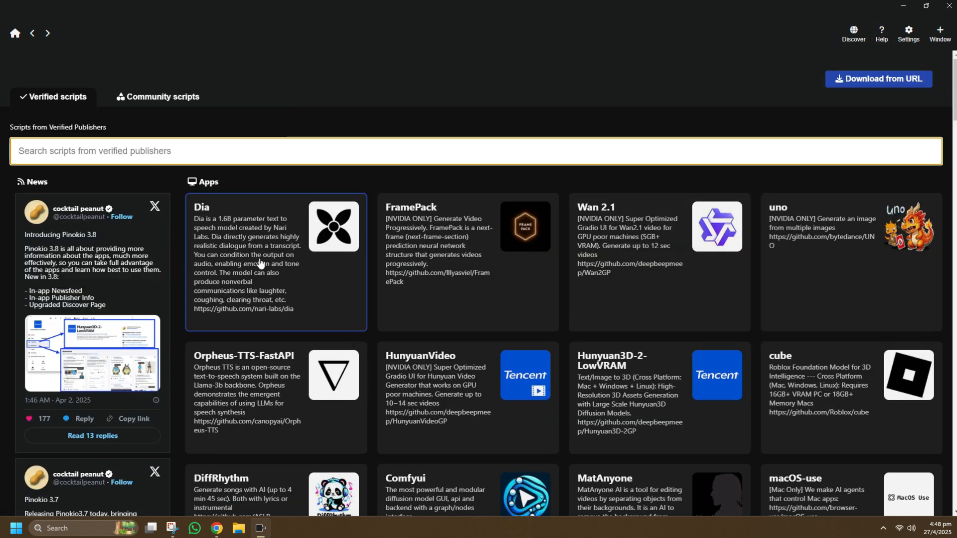
{"action": "scroll", "coordinate": [258, 262], "scroll_direction": "down", "scroll_amount": 2}
{"action": "scroll", "coordinate": [458, 209], "scroll_direction": "down", "scroll_amount": 10}
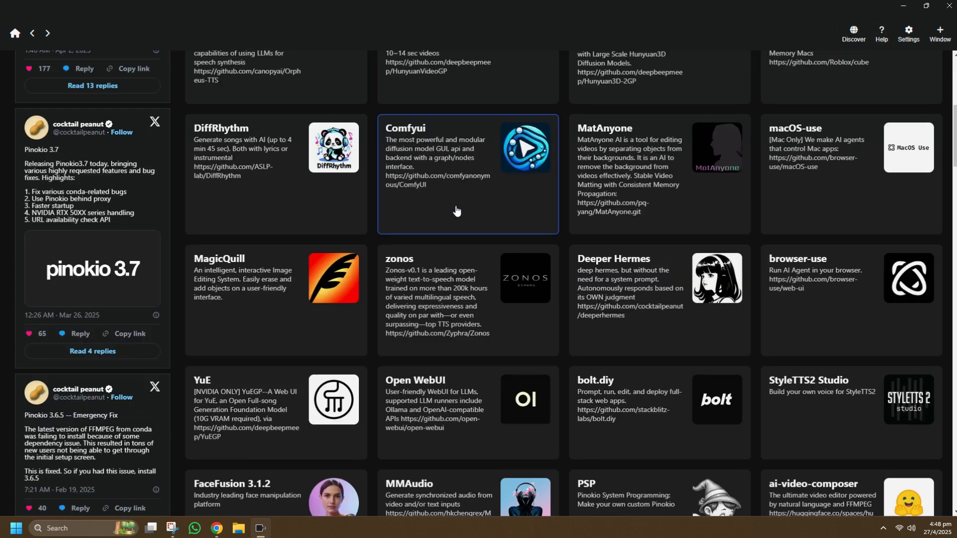
{"action": "scroll", "coordinate": [596, 272], "scroll_direction": "down", "scroll_amount": 4}
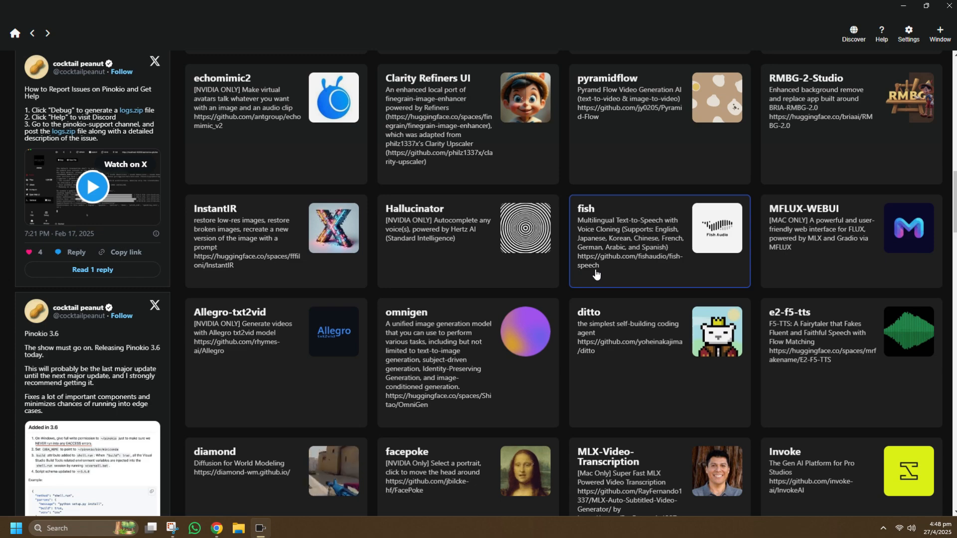
{"action": "scroll", "coordinate": [597, 273], "scroll_direction": "up", "scroll_amount": 10}
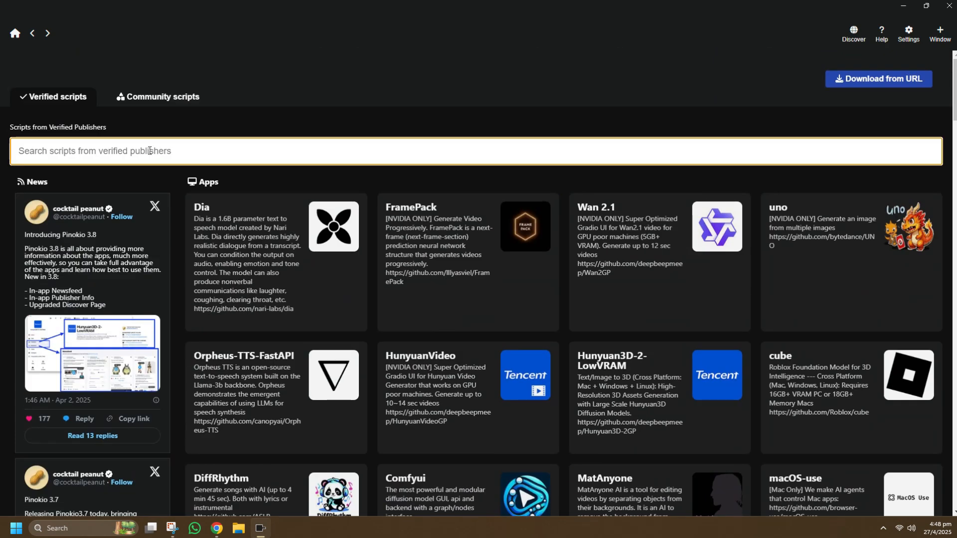
{"action": "type", "text": "e2f5"}
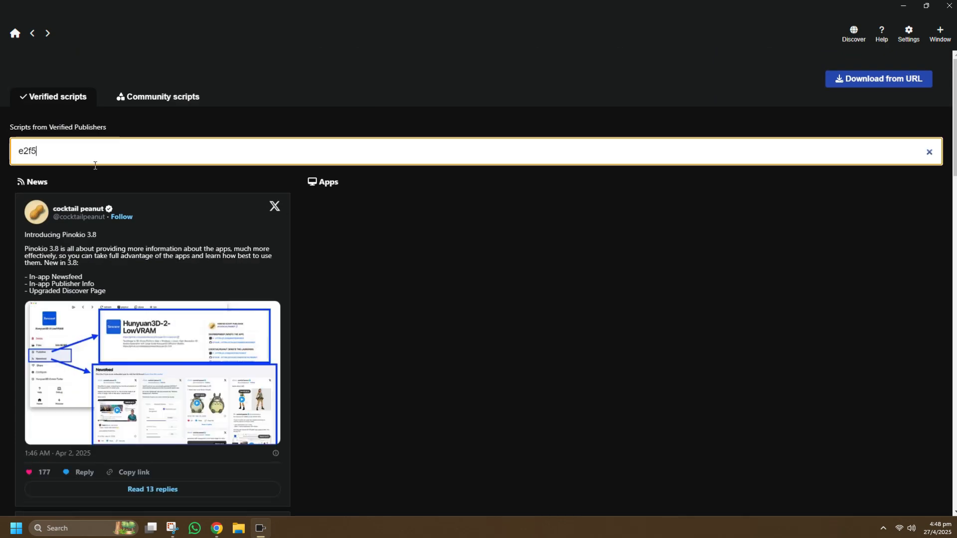
Shorten the search to "e2" to find the e2-f5-tts script and start its download
{"action": "key", "text": "BackSpace"}
{"action": "key", "text": "BackSpace"}
{"action": "left_click", "coordinate": [349, 230]}
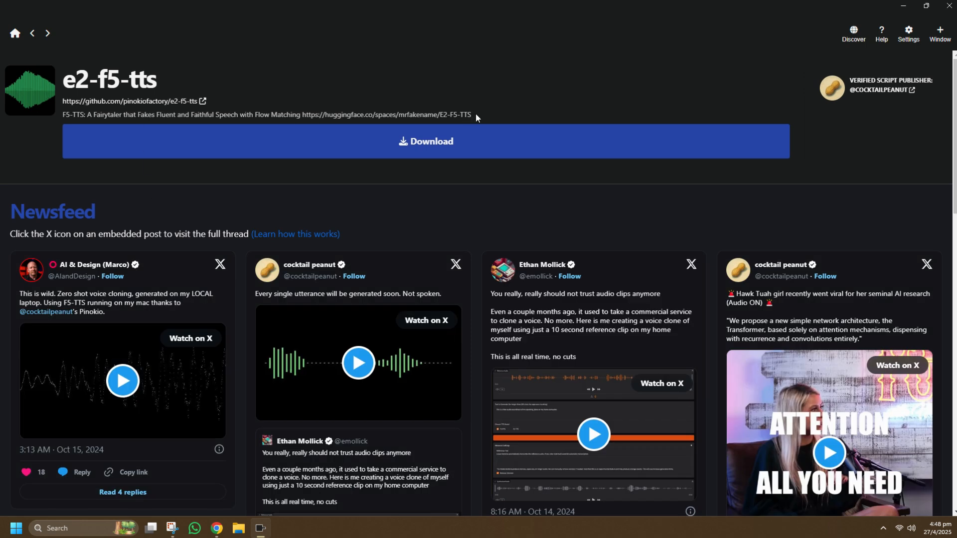
{"action": "left_click", "coordinate": [420, 145]}
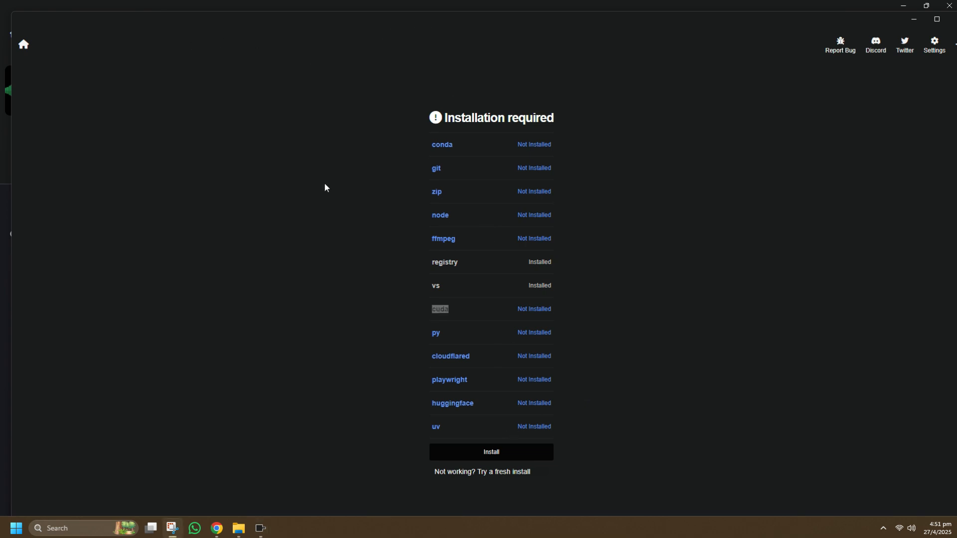
Install the missing components required for the script, including conda, git, ffmpeg, cuda and huggingface
{"action": "left_click", "coordinate": [424, 255]}
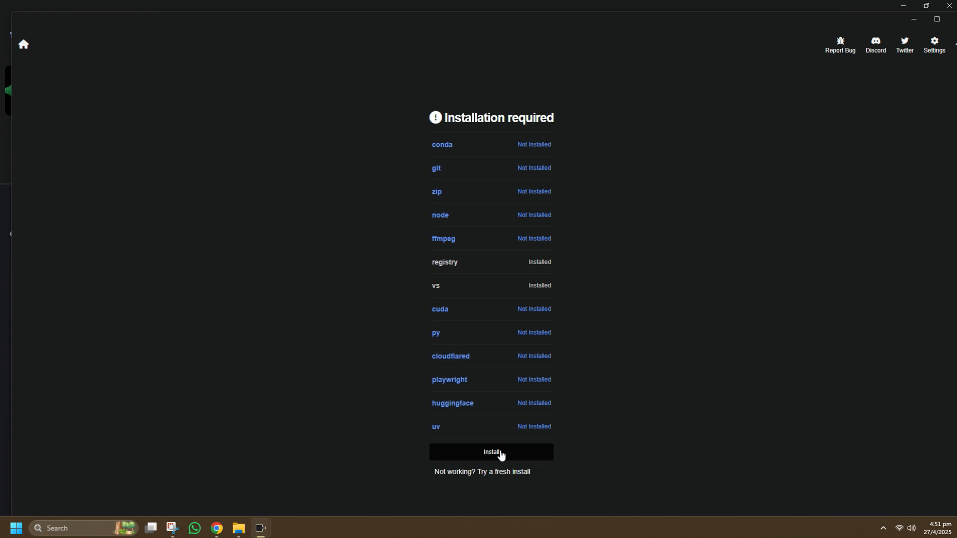
{"action": "left_click", "coordinate": [501, 455]}
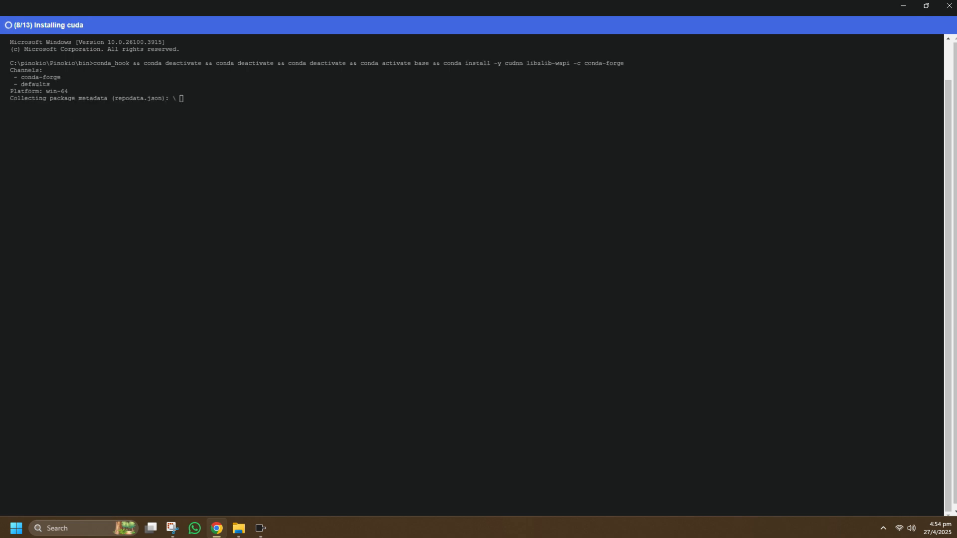
{"action": "left_click_drag", "start_coordinate": [43, 434], "coordinate": [77, 437]}
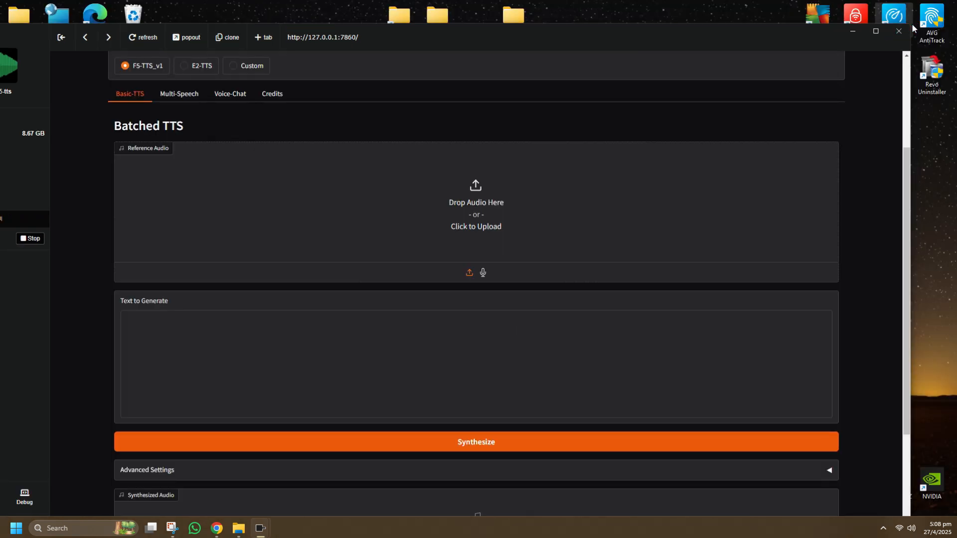
Load the Solid Snake Voice Sample file from the desktop as the reference audio and play it in the maximized window
{"action": "left_click_drag", "start_coordinate": [911, 24], "coordinate": [537, 172]}
{"action": "left_click_drag", "start_coordinate": [427, 187], "coordinate": [630, 47]}
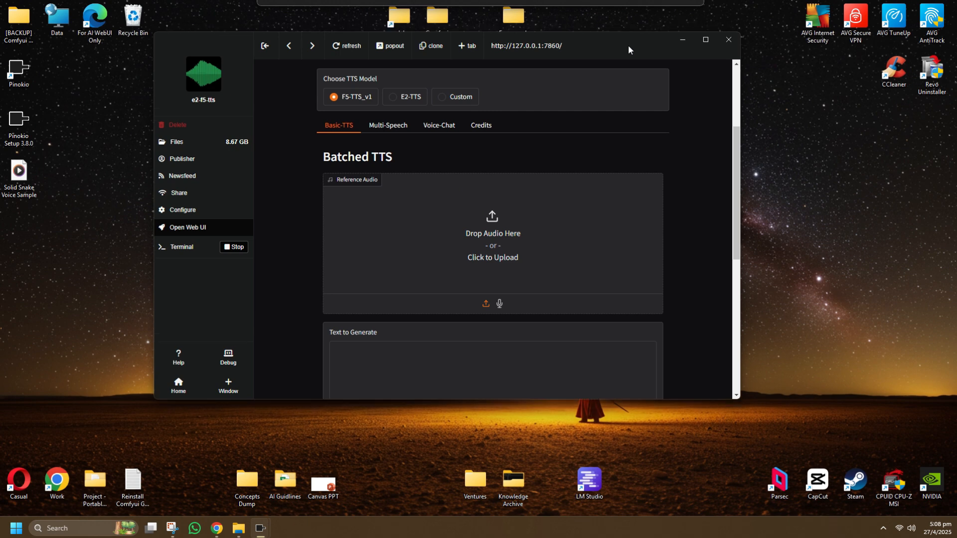
{"action": "left_click_drag", "start_coordinate": [19, 172], "coordinate": [532, 263]}
{"action": "left_click", "coordinate": [705, 40]}
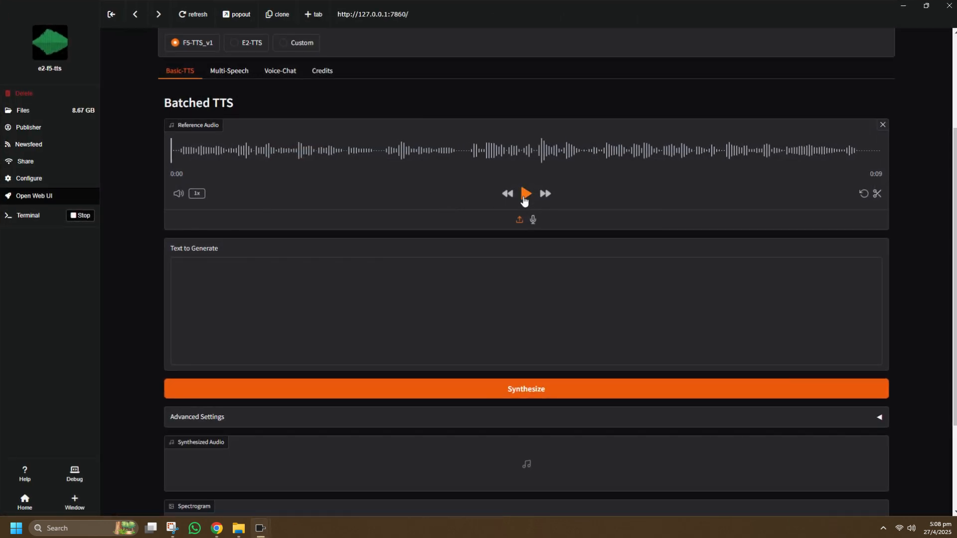
{"action": "left_click", "coordinate": [525, 193]}
Enter the text "This is a voice clone demo test using Solid Snake's voice...", ending in a like-and-subscribe request, and synthesize it
{"action": "left_click", "coordinate": [347, 289]}
{"action": "type", "text": "This is a voice clone demo test using Solid Snake's voice to show you how to use E2F5 TTS voice cloning on Pinokio, remember to like, comment, subscribe and share this video with anyone that needs it so that we can grow the AI community faster!"}
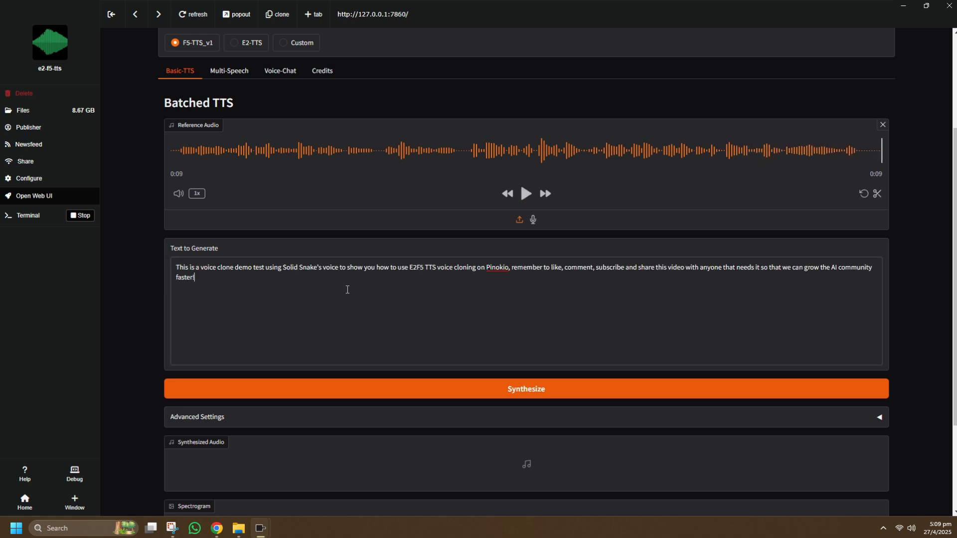
{"action": "left_click", "coordinate": [520, 395]}
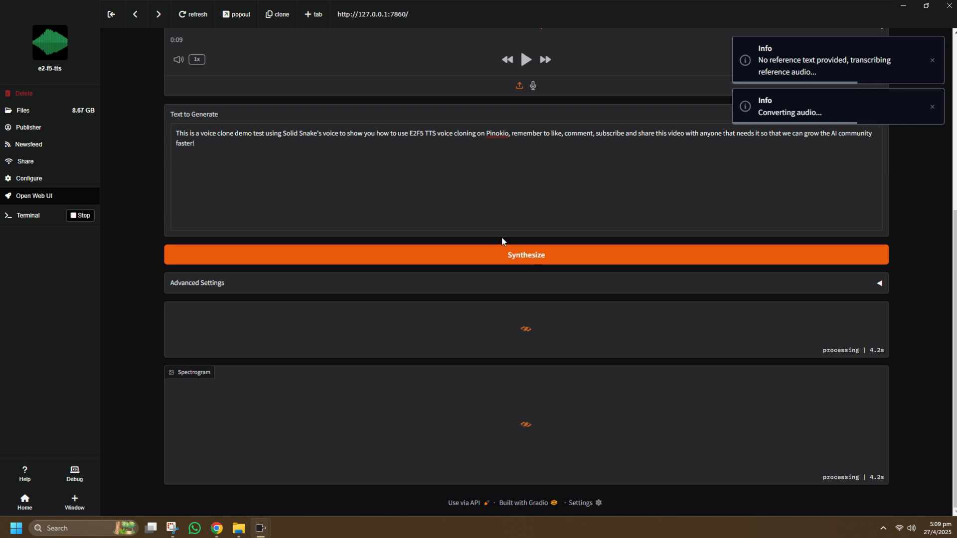
Examine the terminal output for the model download and speech generation progress
{"action": "left_click", "coordinate": [26, 215]}
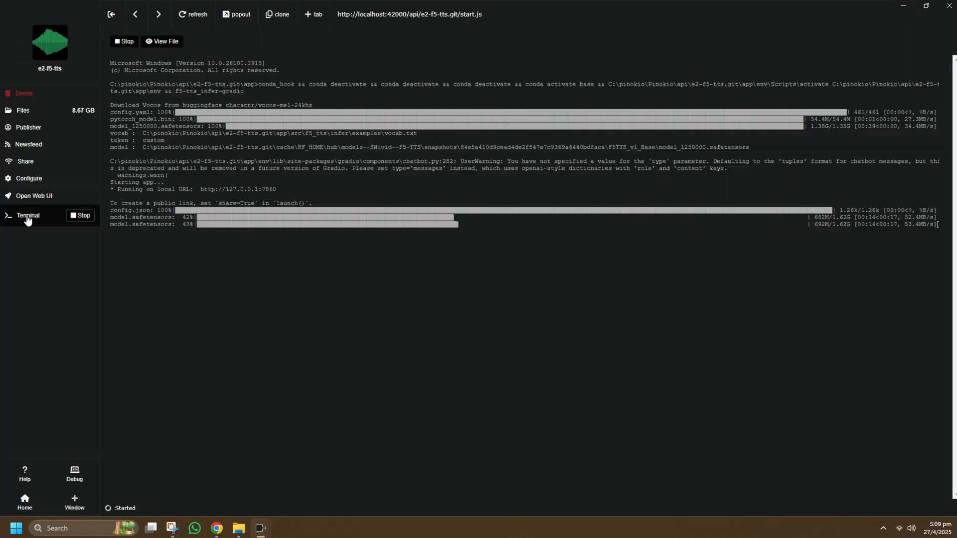
{"action": "left_click", "coordinate": [111, 14]}
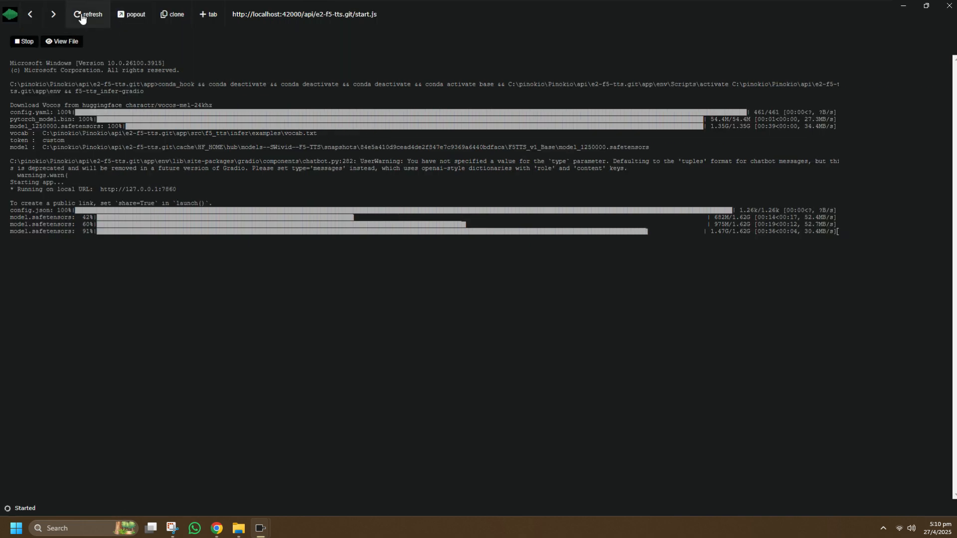
{"action": "left_click", "coordinate": [11, 14]}
{"action": "left_click", "coordinate": [34, 115]}
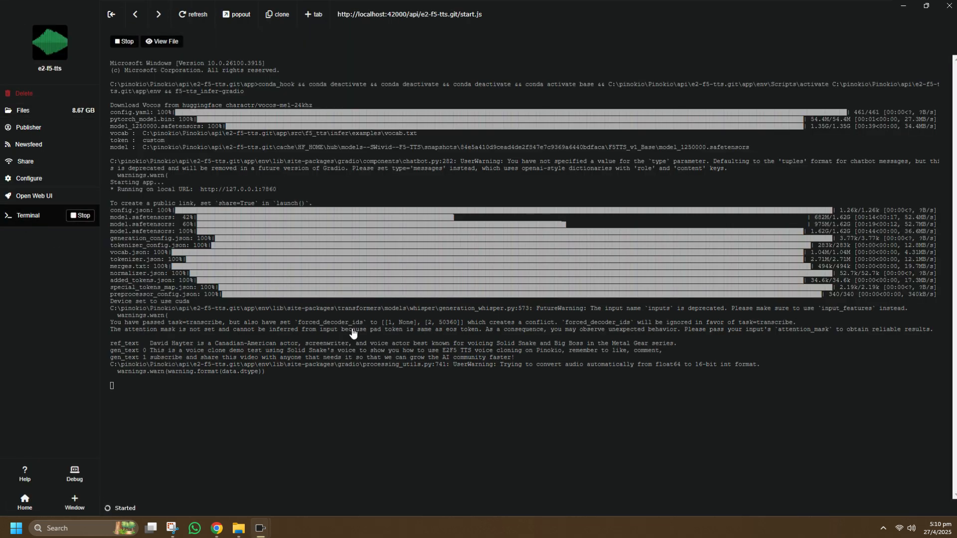
{"action": "left_click_drag", "start_coordinate": [353, 333], "coordinate": [872, 331]}
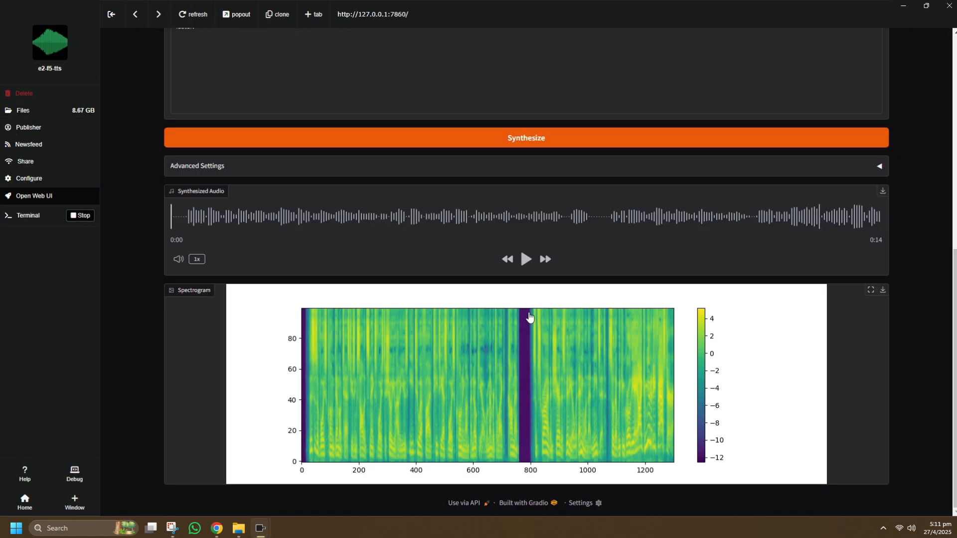
Play the synthesized audio and expand the advanced settings
{"action": "left_click", "coordinate": [525, 260]}
{"action": "scroll", "coordinate": [422, 256], "scroll_direction": "up", "scroll_amount": 3}
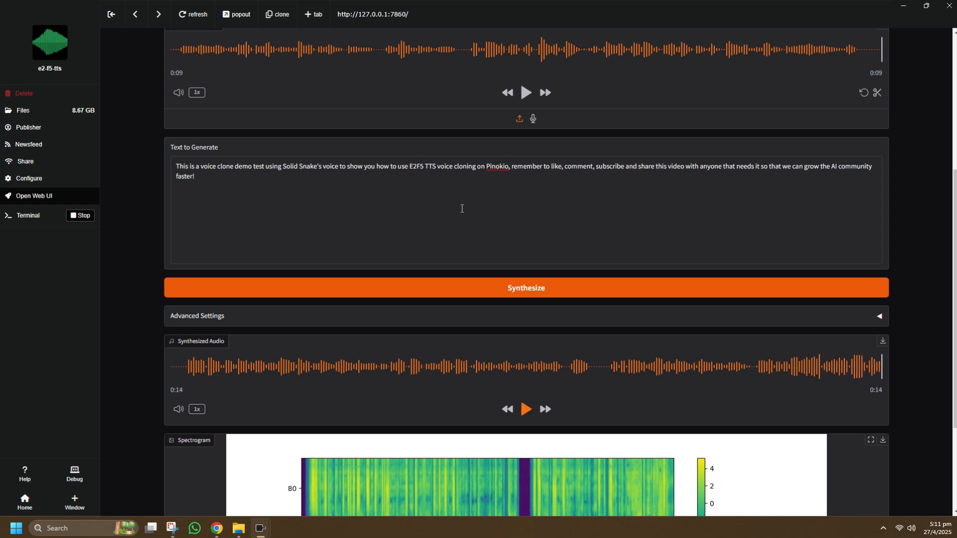
{"action": "scroll", "coordinate": [464, 208], "scroll_direction": "down", "scroll_amount": 2}
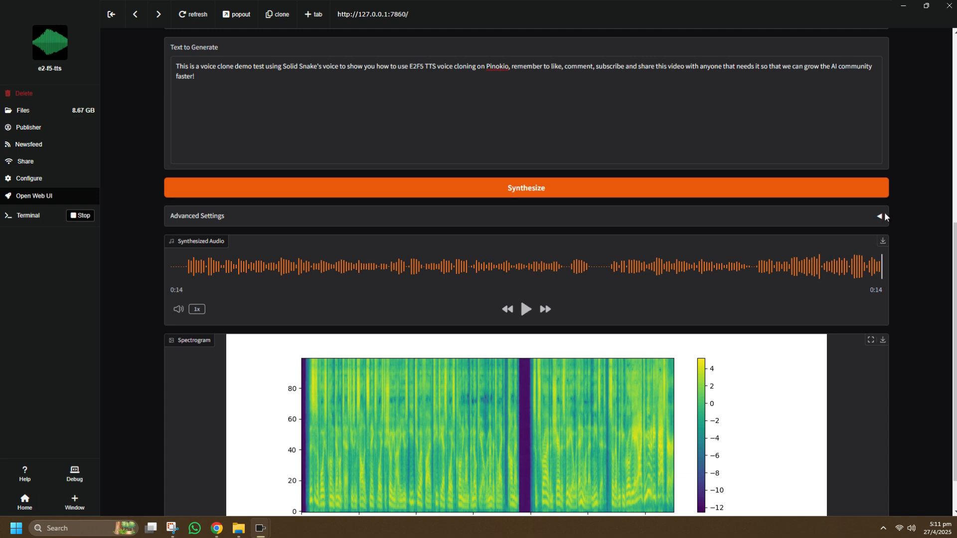
{"action": "left_click", "coordinate": [880, 215]}
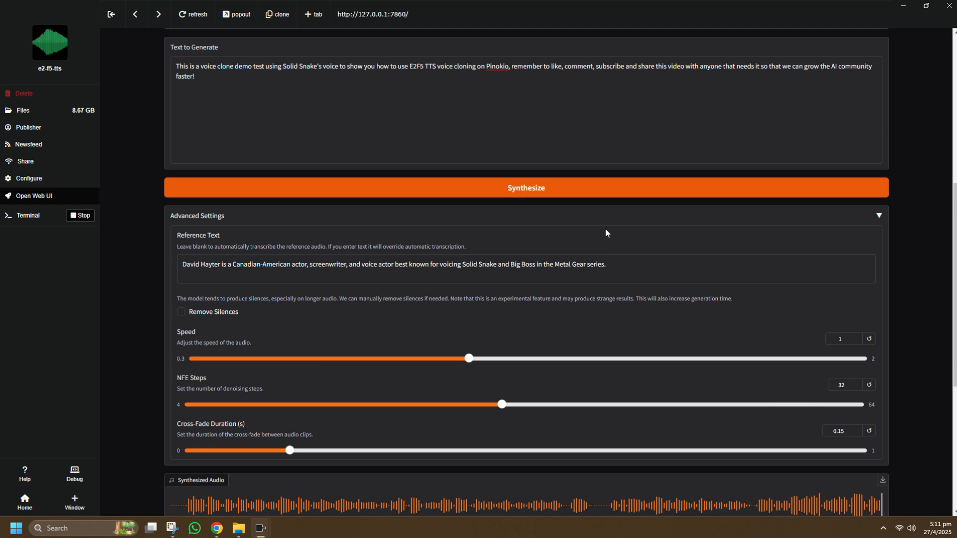
Replace the commas after "Pinokio", "like" and "comment" in the text to generate with "...", ".." and "...." for pauses
{"action": "scroll", "coordinate": [607, 233], "scroll_direction": "up", "scroll_amount": 3}
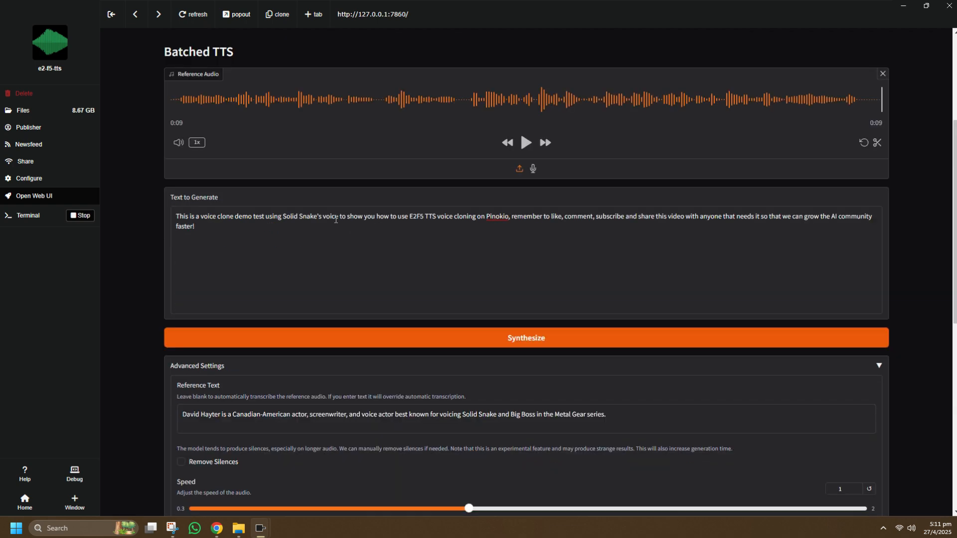
{"action": "left_click", "coordinate": [510, 217]}
{"action": "key", "text": "BackSpace"}
{"action": "type", "text": "..."}
{"action": "left_click", "coordinate": [566, 219]}
{"action": "key", "text": "BackSpace"}
{"action": "type", "text": "..."}
{"action": "left_click", "coordinate": [601, 215]}
{"action": "key", "text": "BackSpace"}
{"action": "type", "text": "...."}
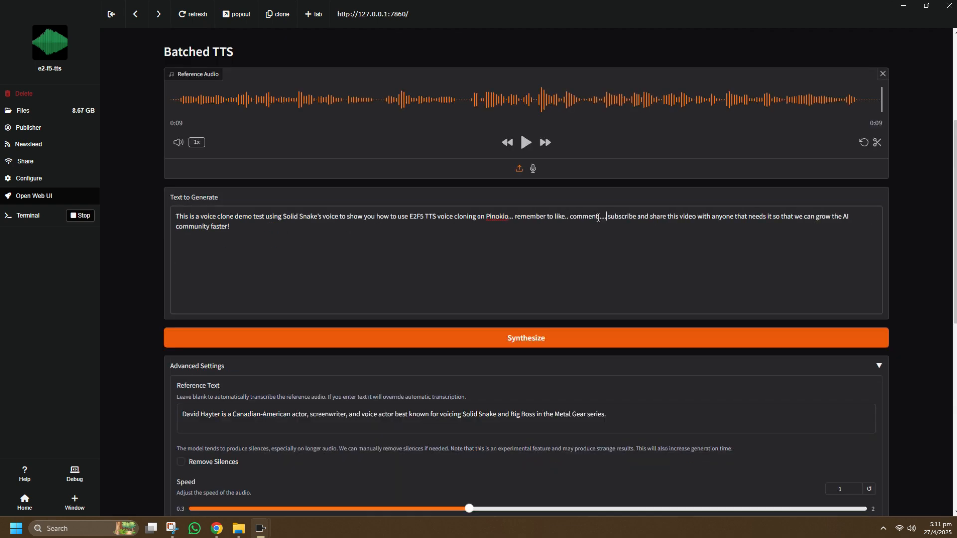
Set the speed to 0.8 and the NFE steps to 36, and synthesize the edited text again
{"action": "scroll", "coordinate": [843, 221], "scroll_direction": "down", "scroll_amount": 4}
{"action": "left_click", "coordinate": [441, 309]}
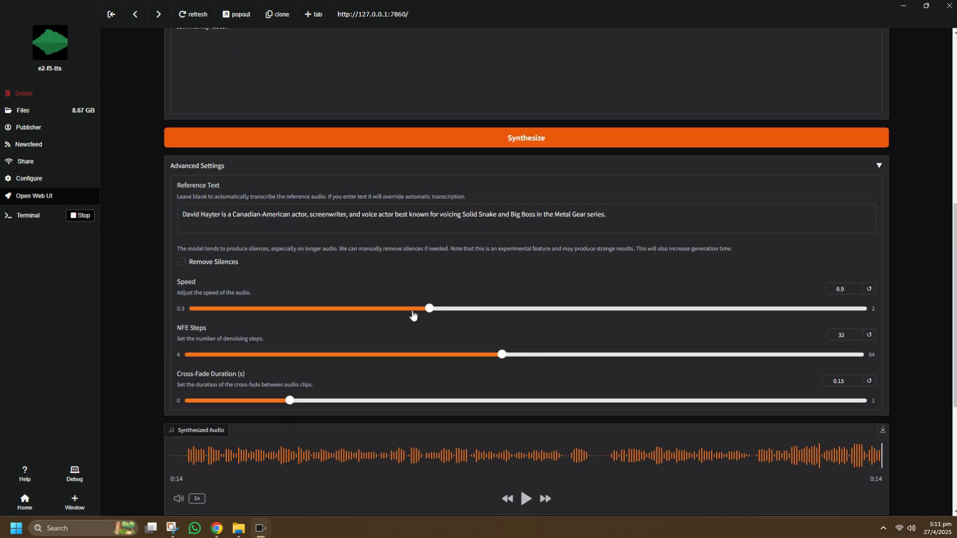
{"action": "left_click", "coordinate": [533, 355]}
{"action": "scroll", "coordinate": [534, 355], "scroll_direction": "down", "scroll_amount": 3}
{"action": "left_click", "coordinate": [397, 159]}
{"action": "scroll", "coordinate": [397, 169], "scroll_direction": "up", "scroll_amount": 6}
{"action": "left_click", "coordinate": [397, 287]}
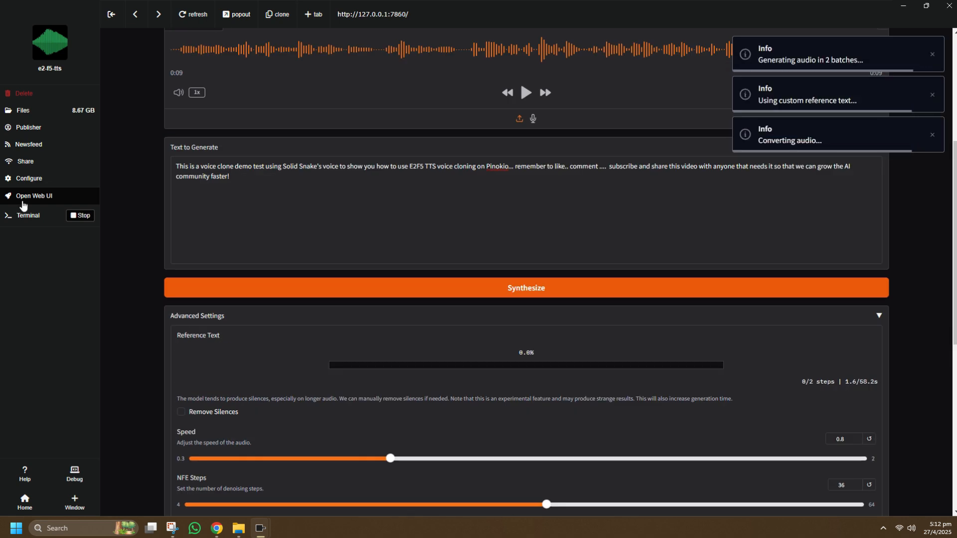
Check the generation in the terminal, and play the new synthesized audio while reviewing the text, advanced settings and spectrogram
{"action": "left_click", "coordinate": [26, 215]}
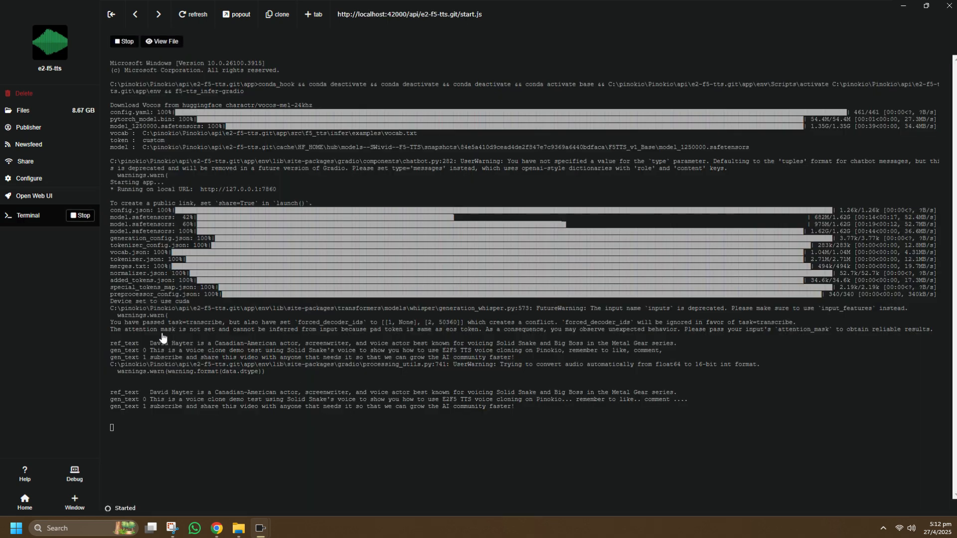
{"action": "left_click", "coordinate": [33, 197]}
{"action": "left_click", "coordinate": [526, 259]}
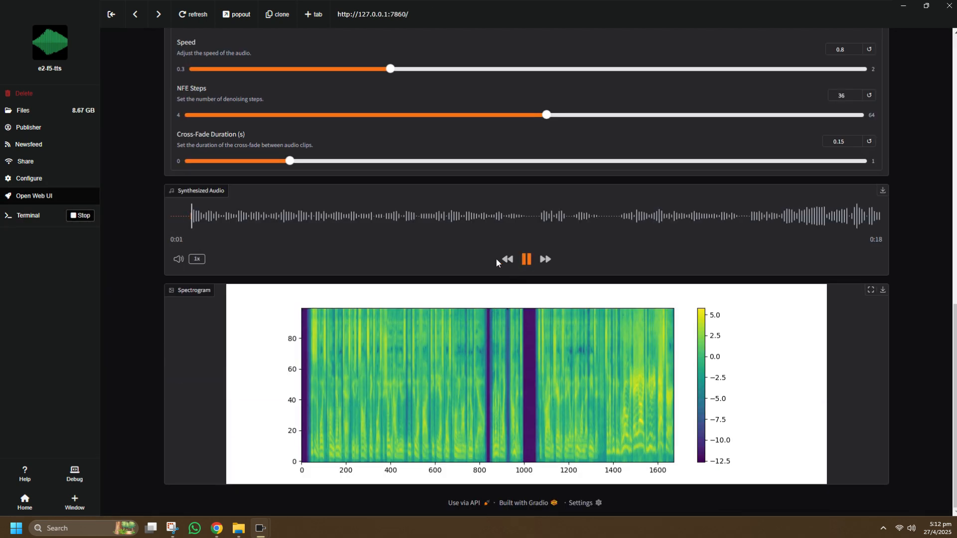
{"action": "scroll", "coordinate": [498, 280], "scroll_direction": "up", "scroll_amount": 1}
{"action": "scroll", "coordinate": [495, 292], "scroll_direction": "up", "scroll_amount": 3}
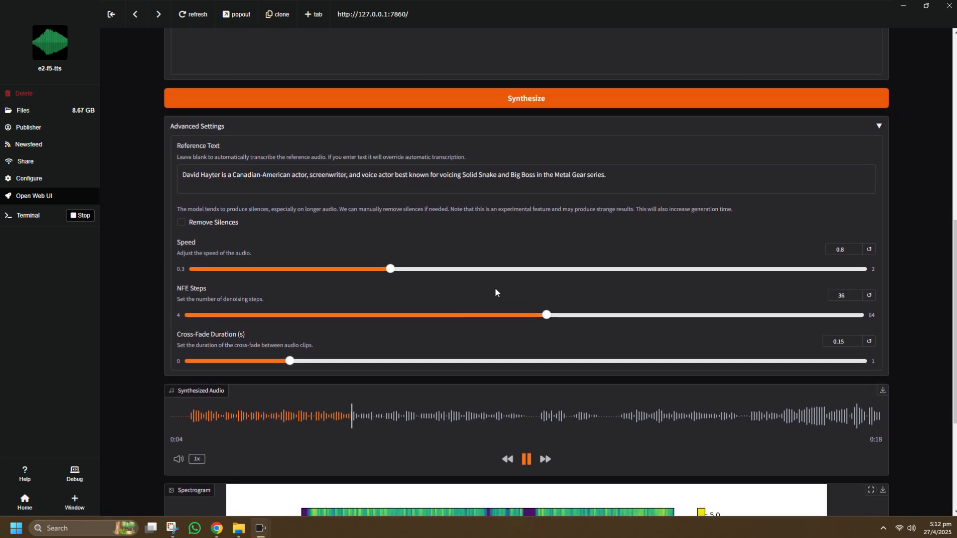
{"action": "scroll", "coordinate": [495, 292], "scroll_direction": "down", "scroll_amount": 4}
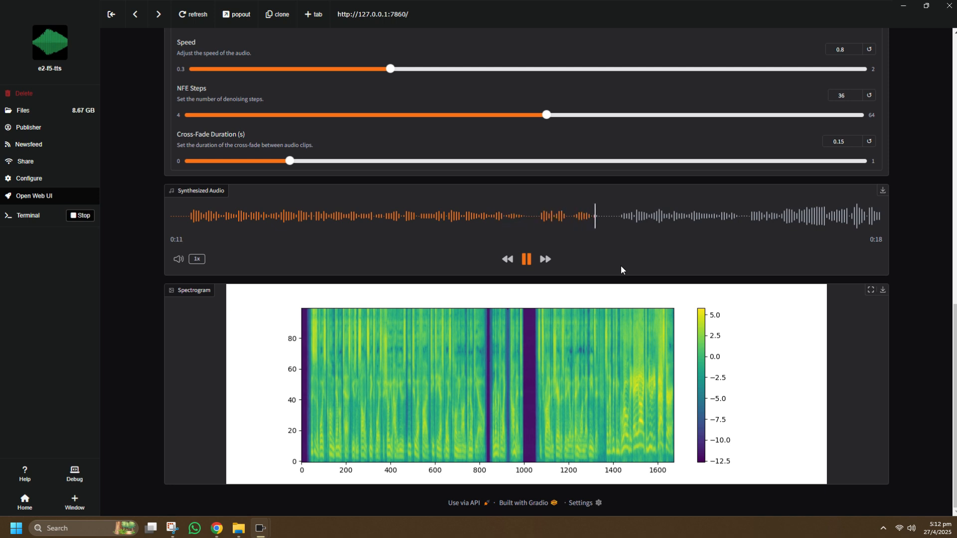
{"action": "scroll", "coordinate": [621, 269], "scroll_direction": "up", "scroll_amount": 5}
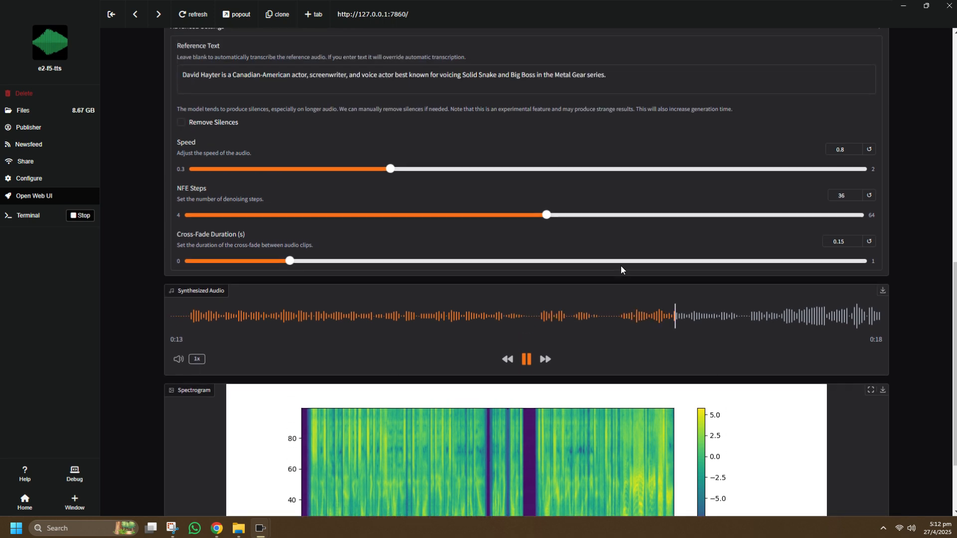
{"action": "scroll", "coordinate": [621, 270], "scroll_direction": "up", "scroll_amount": 4}
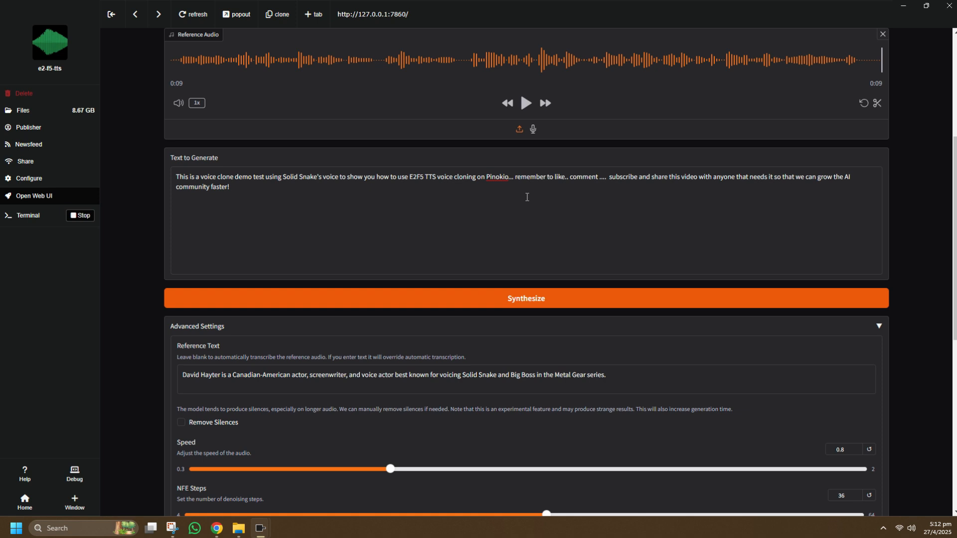
{"action": "scroll", "coordinate": [527, 197], "scroll_direction": "down", "scroll_amount": 7}
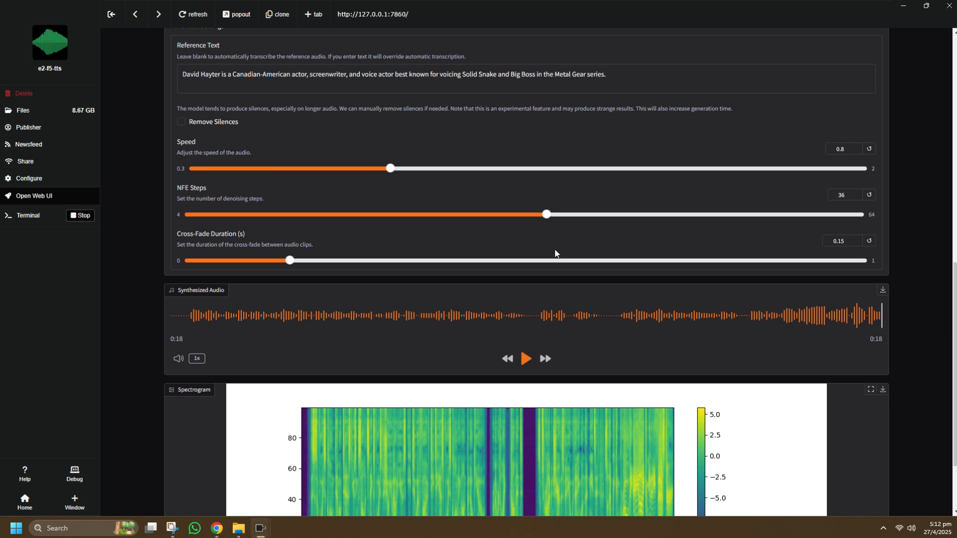
{"action": "scroll", "coordinate": [554, 252], "scroll_direction": "down", "scroll_amount": 2}
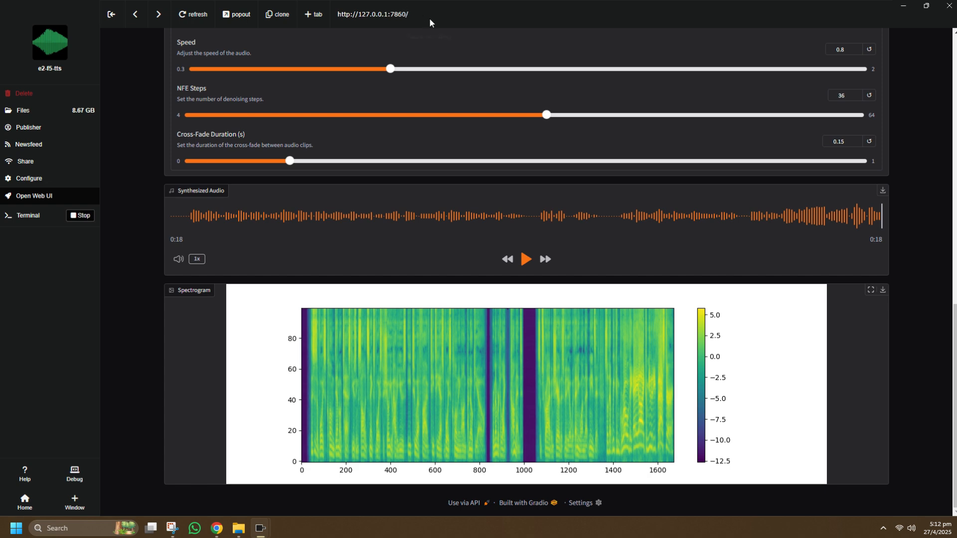